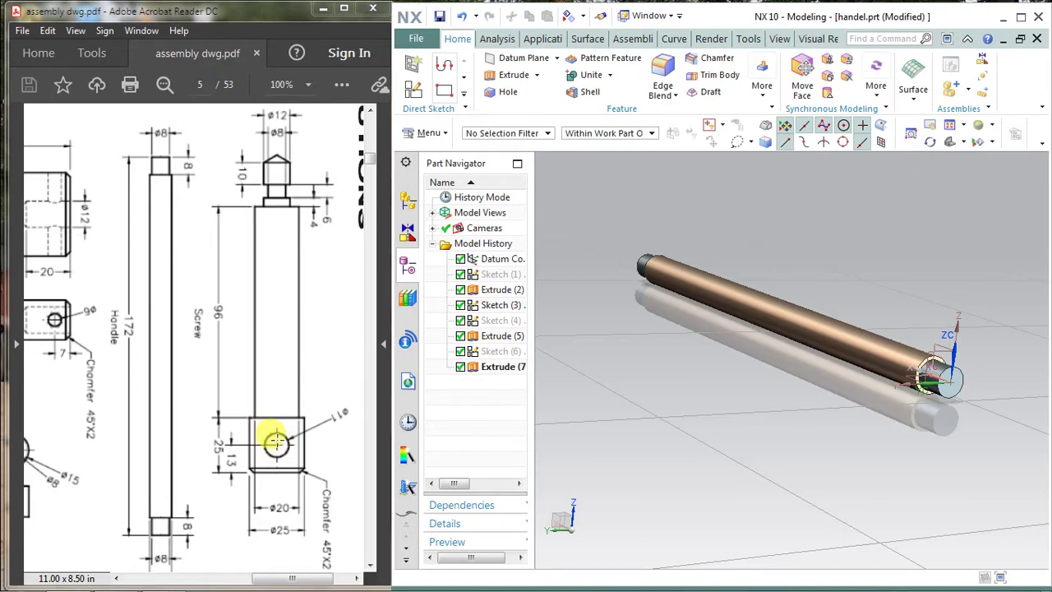
Close handel.prt without saving it and create a new model part with the default name model1.prt.
{"action": "left_click", "coordinate": [1036, 41]}
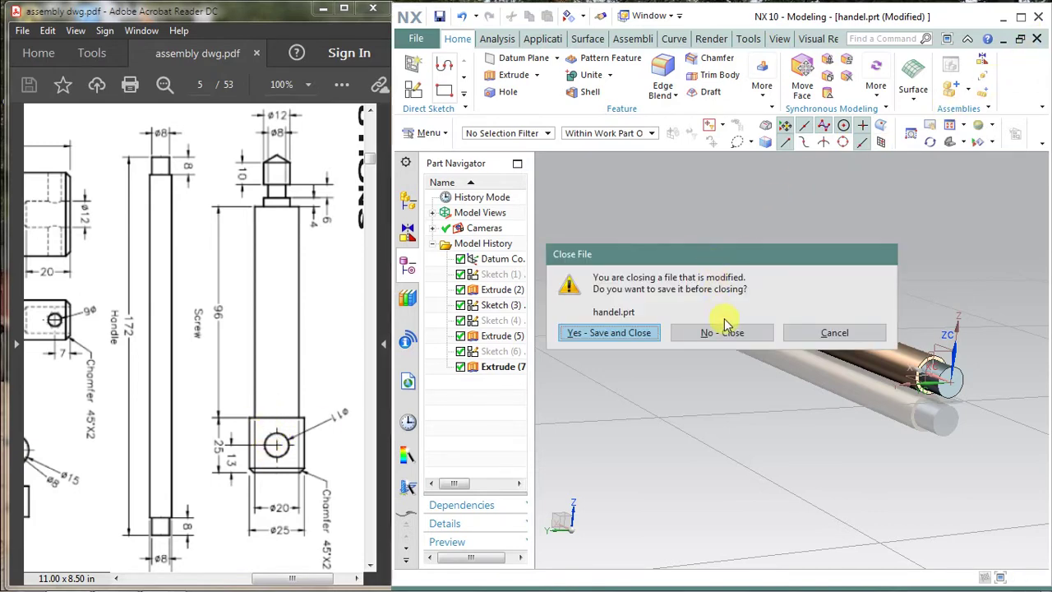
{"action": "left_click", "coordinate": [720, 329]}
{"action": "left_click", "coordinate": [421, 82]}
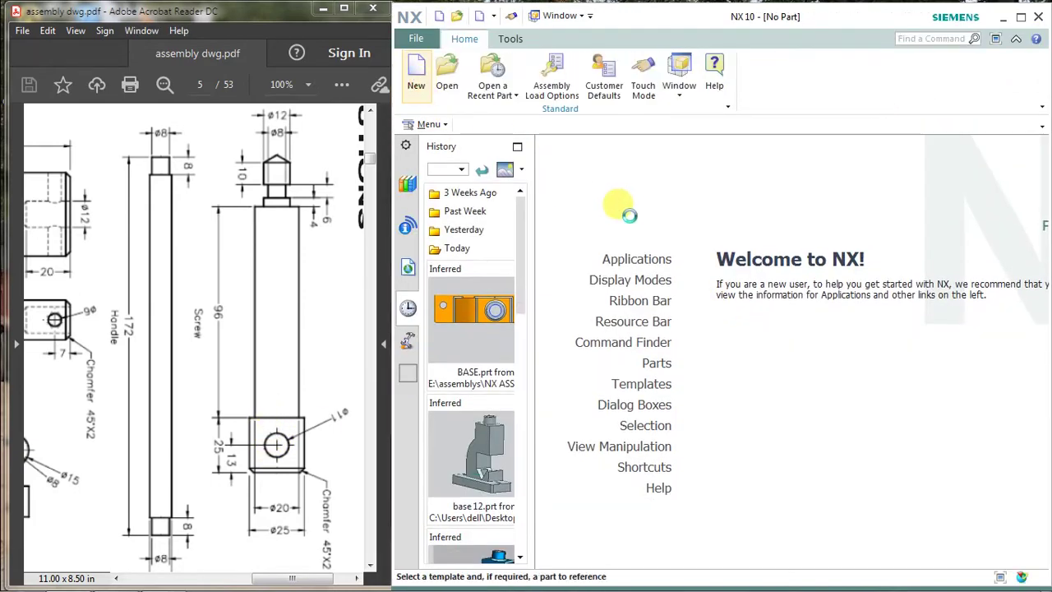
{"action": "left_click", "coordinate": [916, 508]}
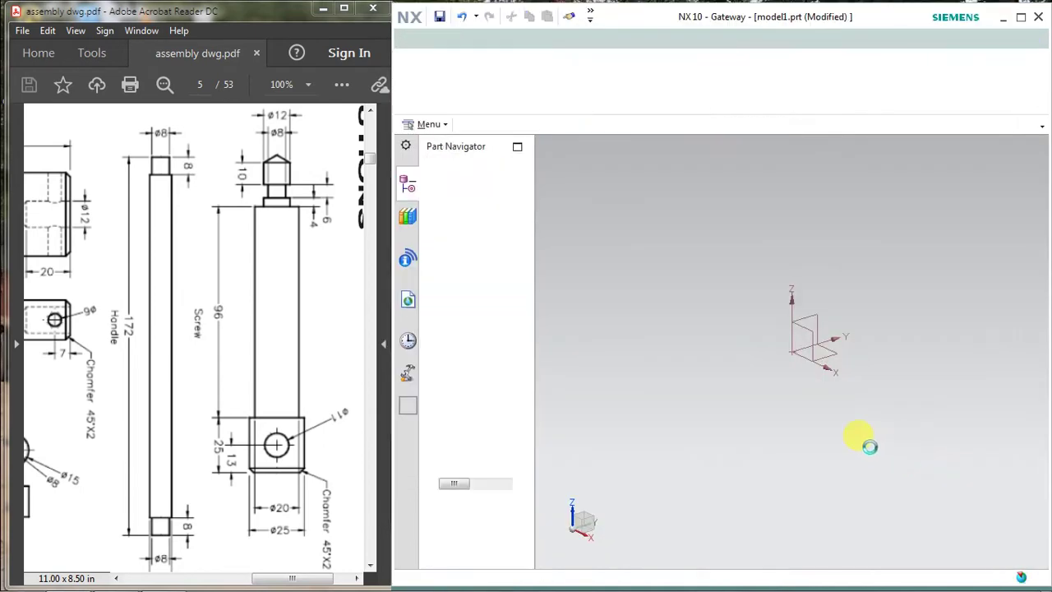
Start a sketch on the XY plane of the datum coordinate system.
{"action": "left_click", "coordinate": [411, 66]}
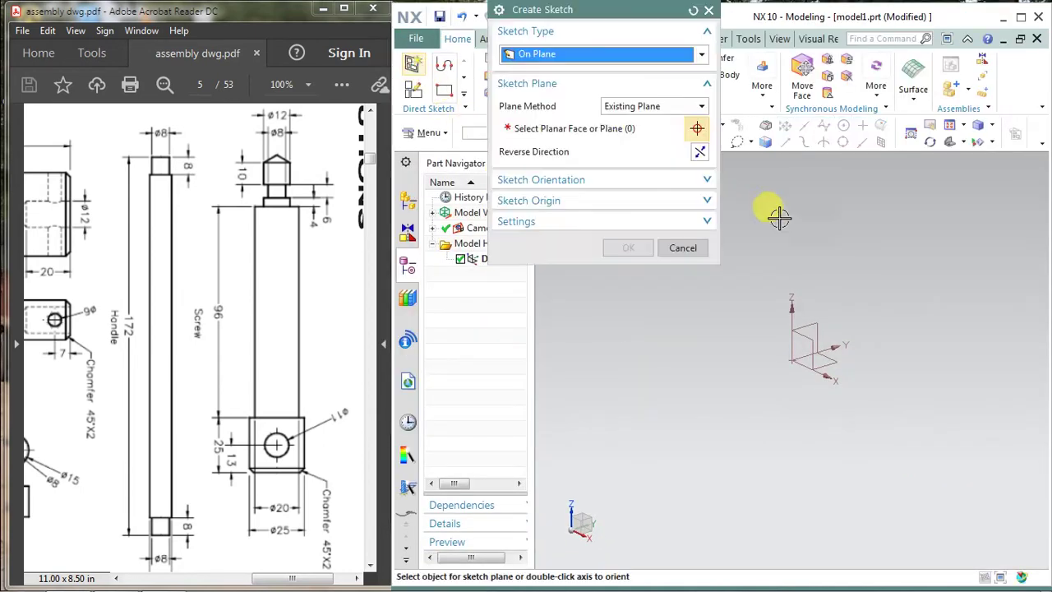
{"action": "left_click", "coordinate": [837, 359]}
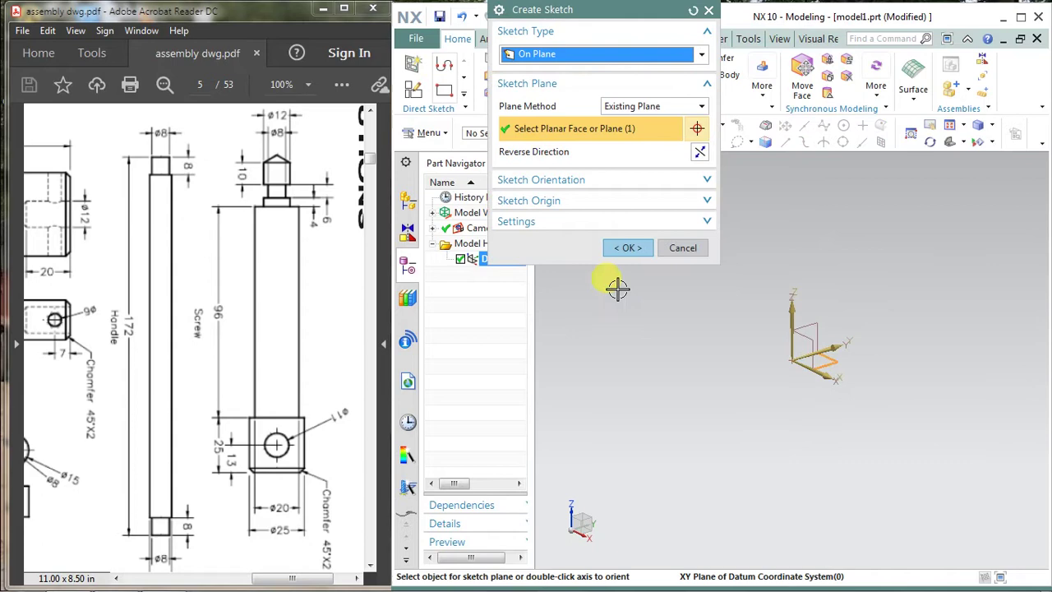
{"action": "left_click", "coordinate": [629, 247]}
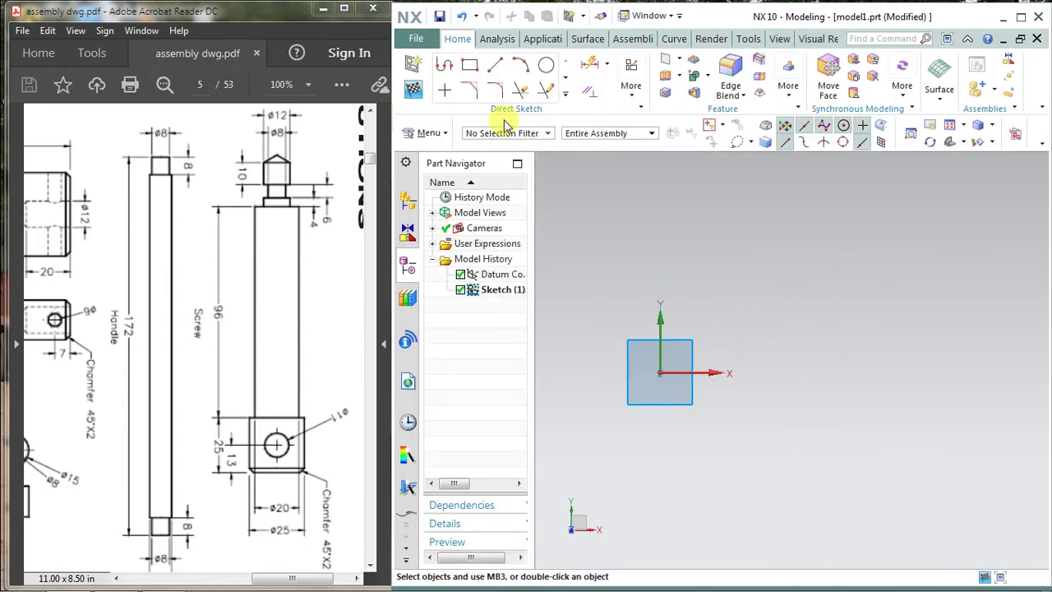
Sketch a horizontal line about 42 mm long from the origin along the X axis with the Profile tool.
{"action": "left_click", "coordinate": [445, 67]}
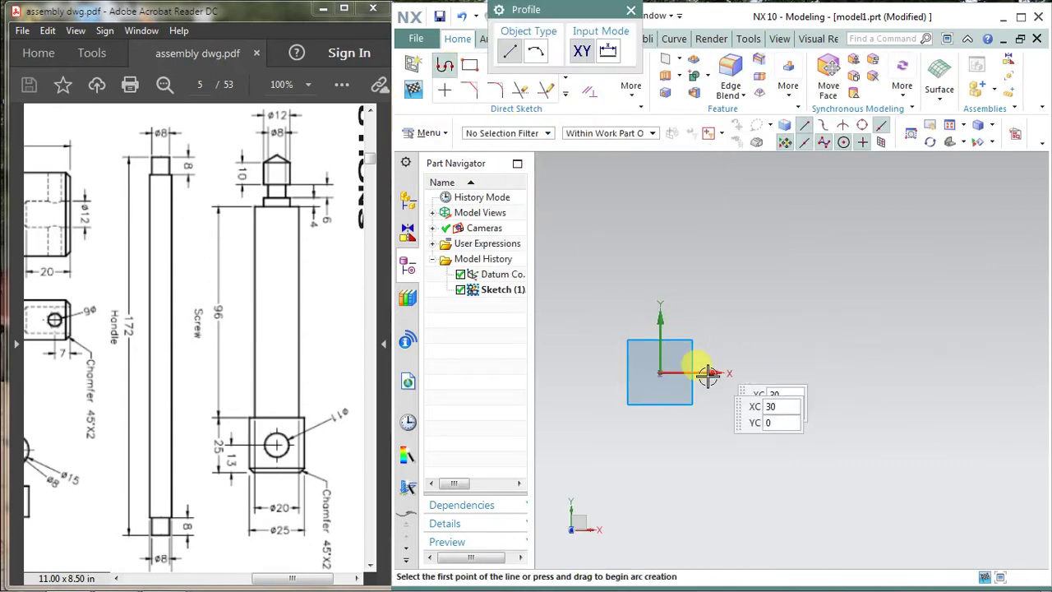
{"action": "left_click", "coordinate": [662, 372]}
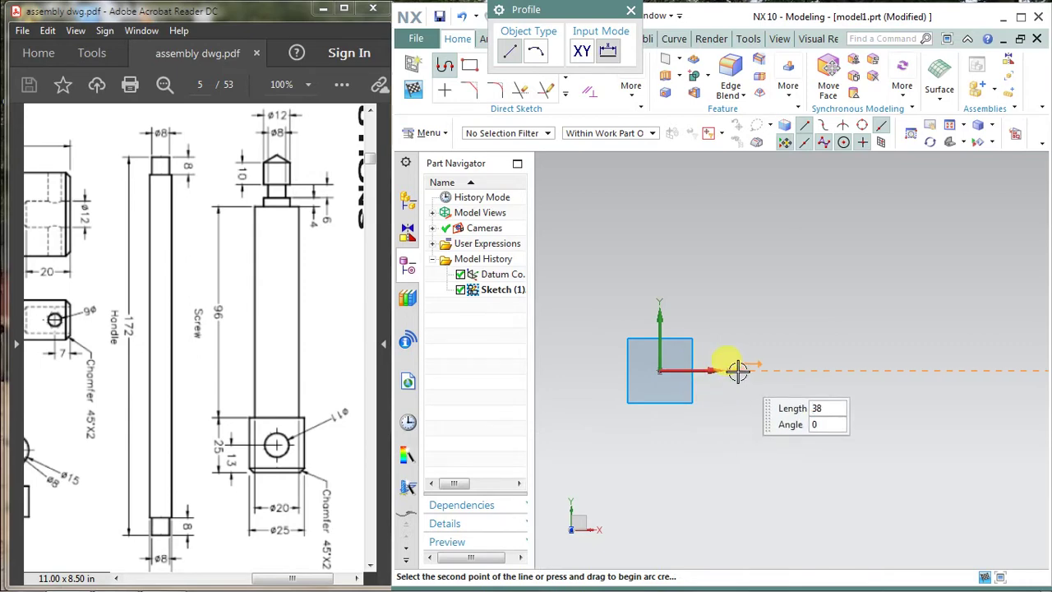
{"action": "left_click", "coordinate": [745, 372]}
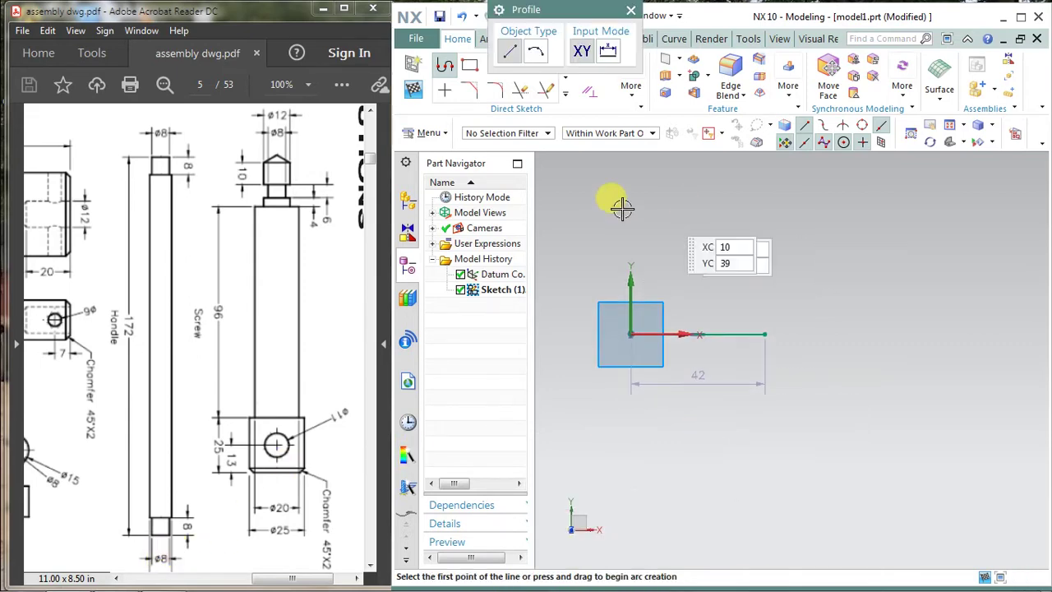
{"action": "left_click", "coordinate": [631, 10]}
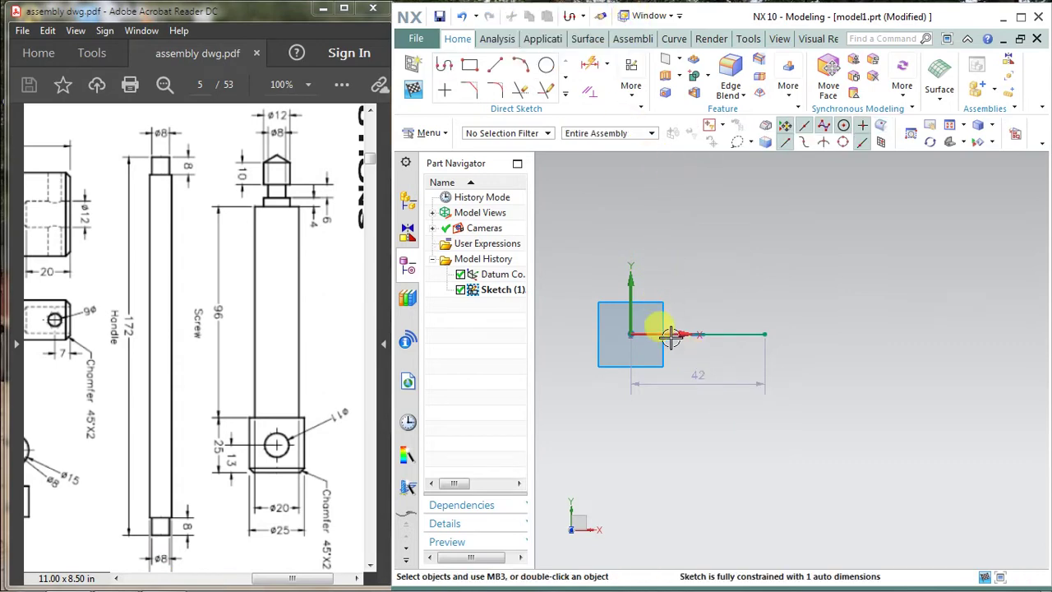
Set the horizontal line's length to 4 mm and move its dimension close beneath the line.
{"action": "double_click", "coordinate": [700, 376]}
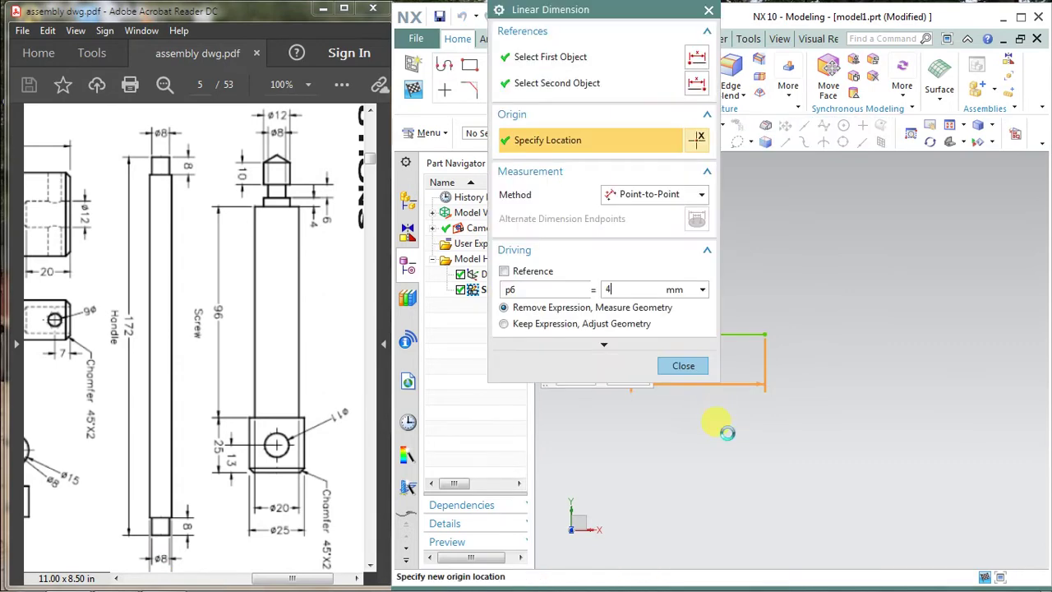
{"action": "left_click", "coordinate": [684, 365]}
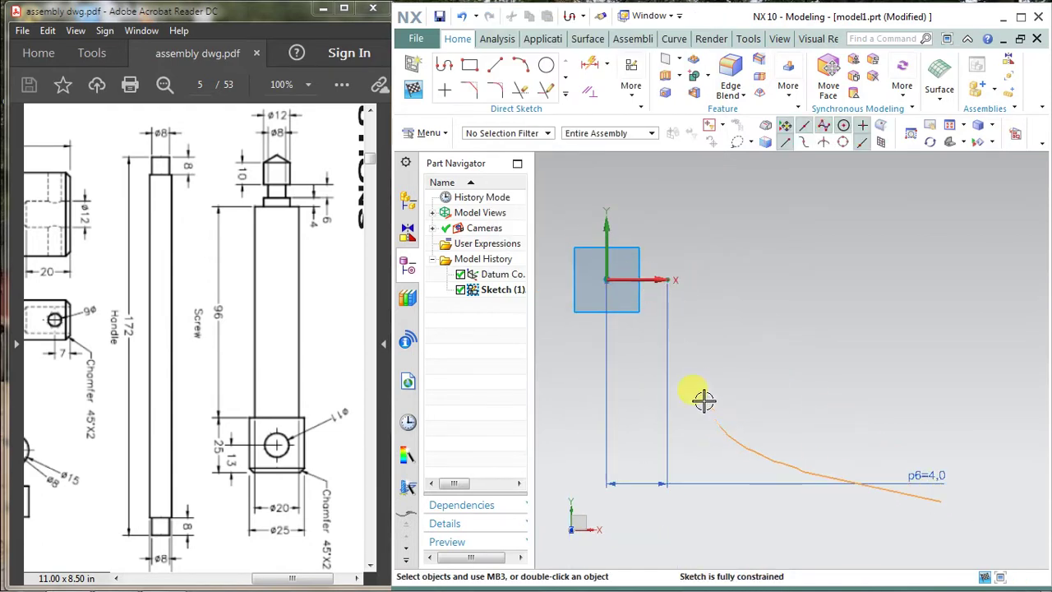
{"action": "left_click_drag", "start_coordinate": [911, 470], "coordinate": [618, 305]}
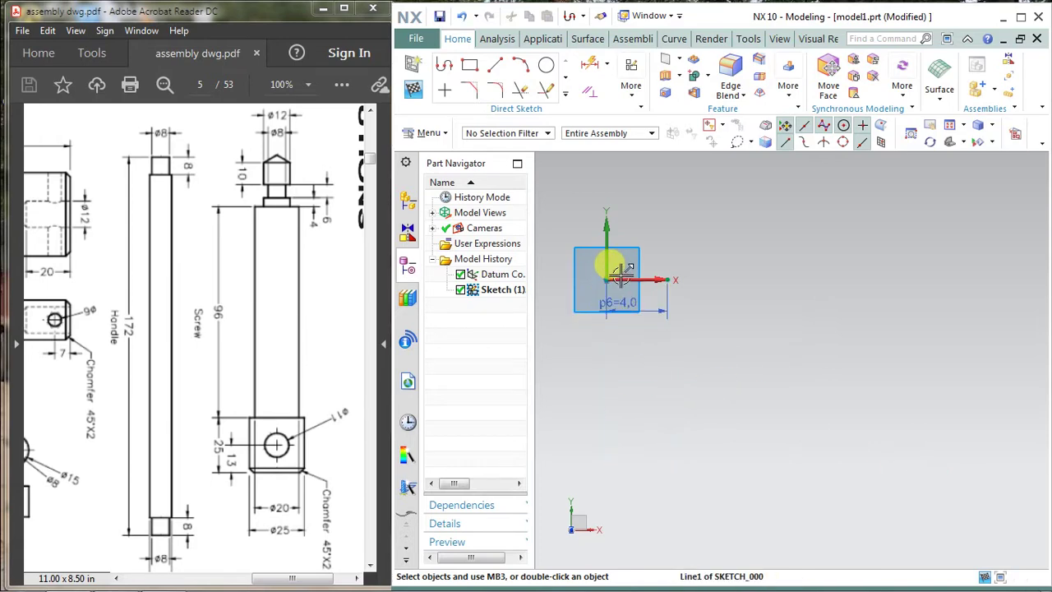
Continue the profile from the base line's end with an about 3.2 mm vertical, a 0.6 mm inward step and a 10.2 mm vertical line.
{"action": "middle_click_drag", "start_coordinate": [620, 276], "coordinate": [728, 466], "text": "shift"}
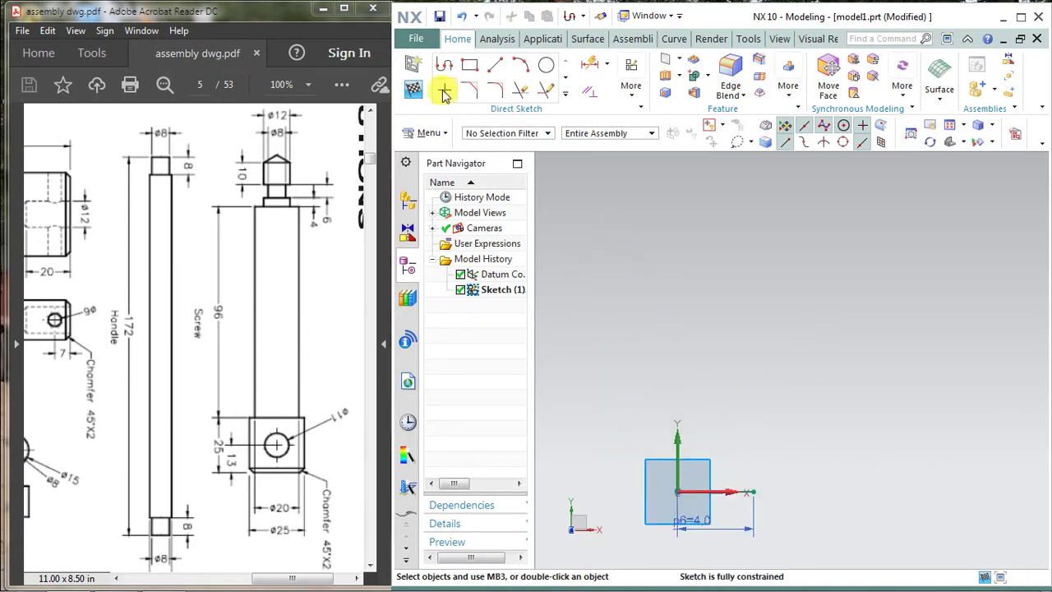
{"action": "left_click", "coordinate": [444, 64]}
{"action": "left_click", "coordinate": [752, 491]}
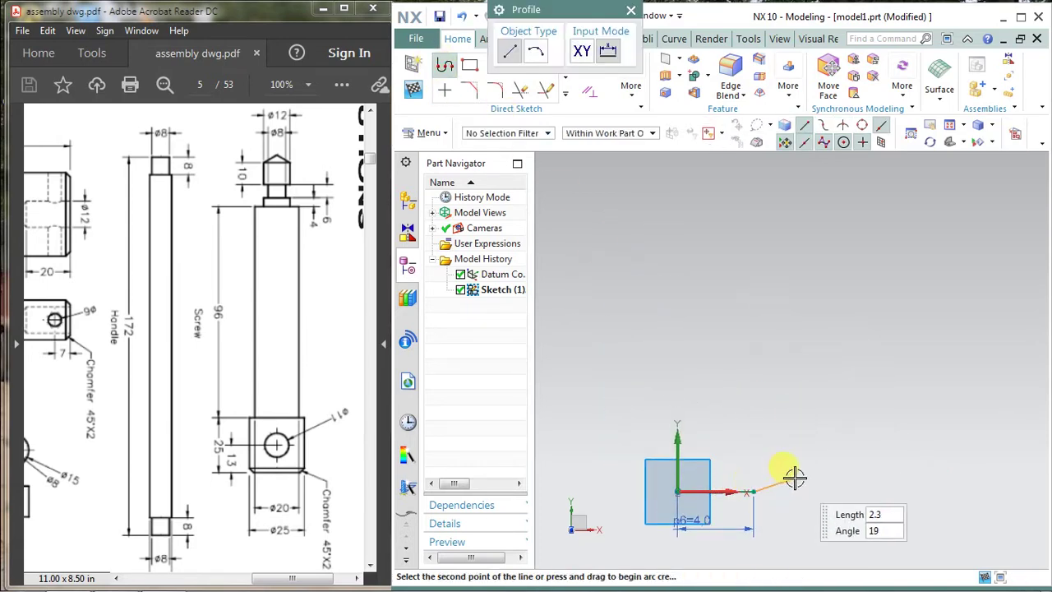
{"action": "left_click", "coordinate": [752, 430]}
{"action": "left_click", "coordinate": [742, 428]}
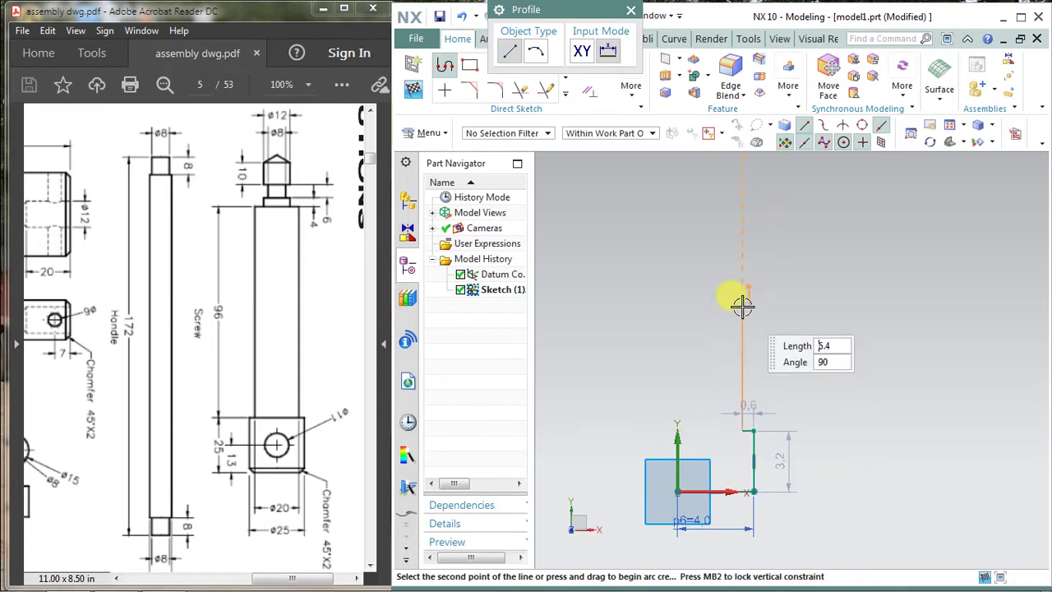
{"action": "left_click", "coordinate": [743, 237]}
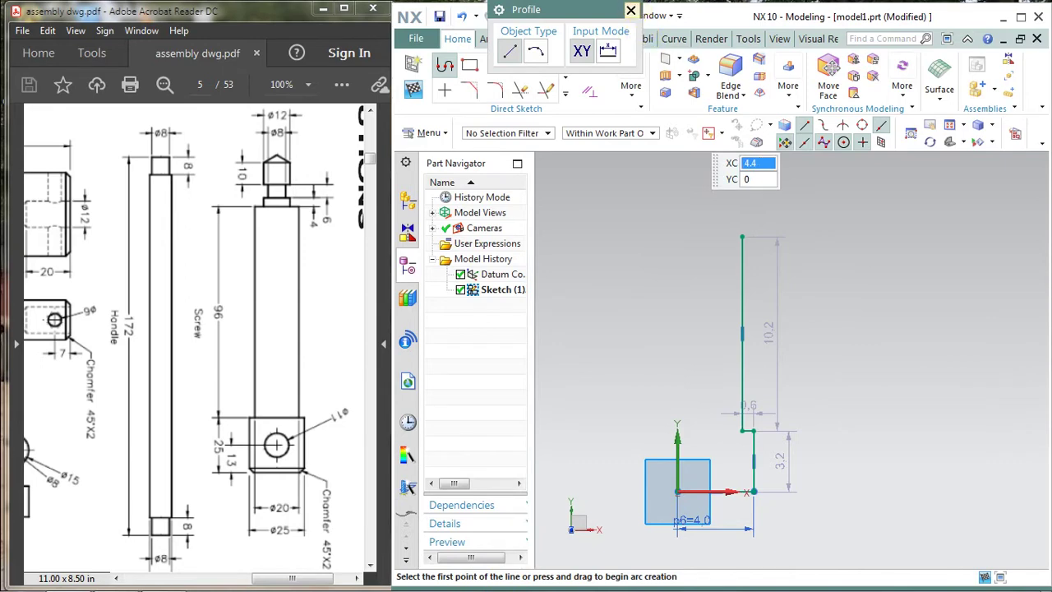
{"action": "middle_click", "coordinate": [840, 422]}
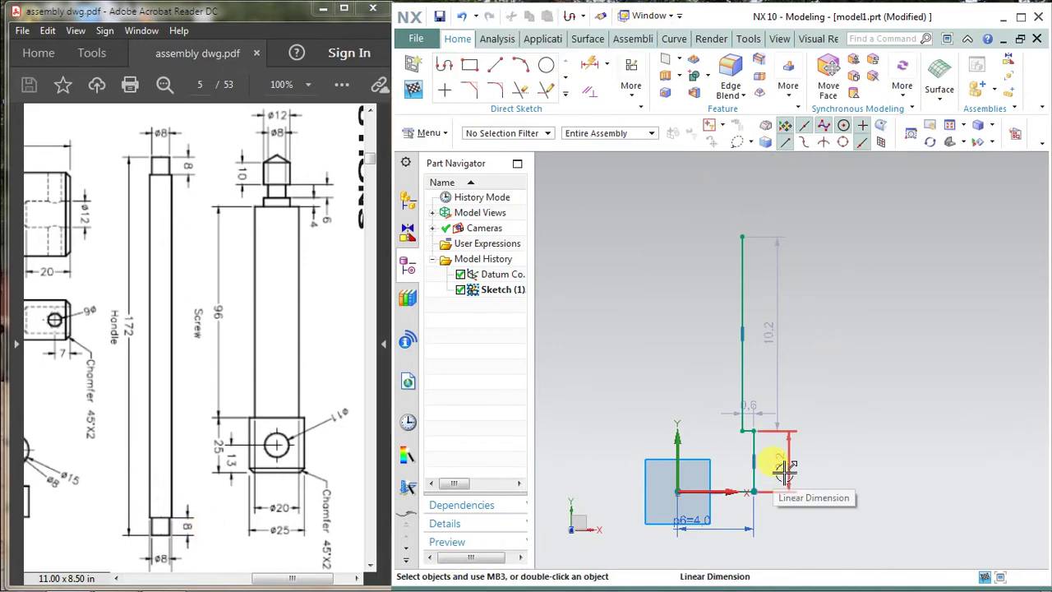
Shift the step corner outward to form an about 0.9 mm ledge and set the lower vertical line's length to 8 mm.
{"action": "left_click_drag", "start_coordinate": [743, 428], "coordinate": [770, 424]}
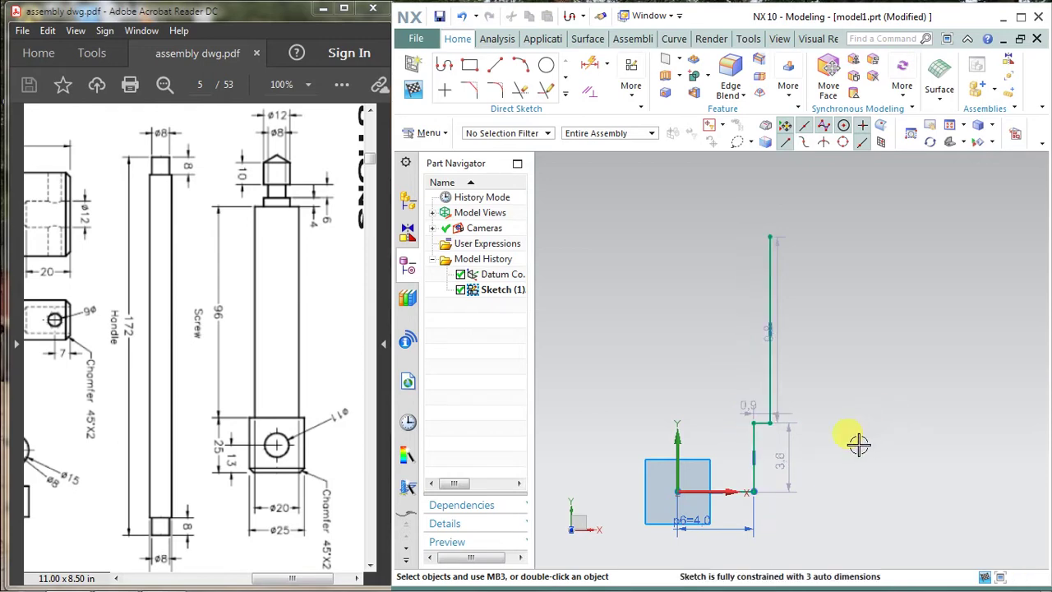
{"action": "double_click", "coordinate": [786, 465]}
{"action": "key", "text": "Return"}
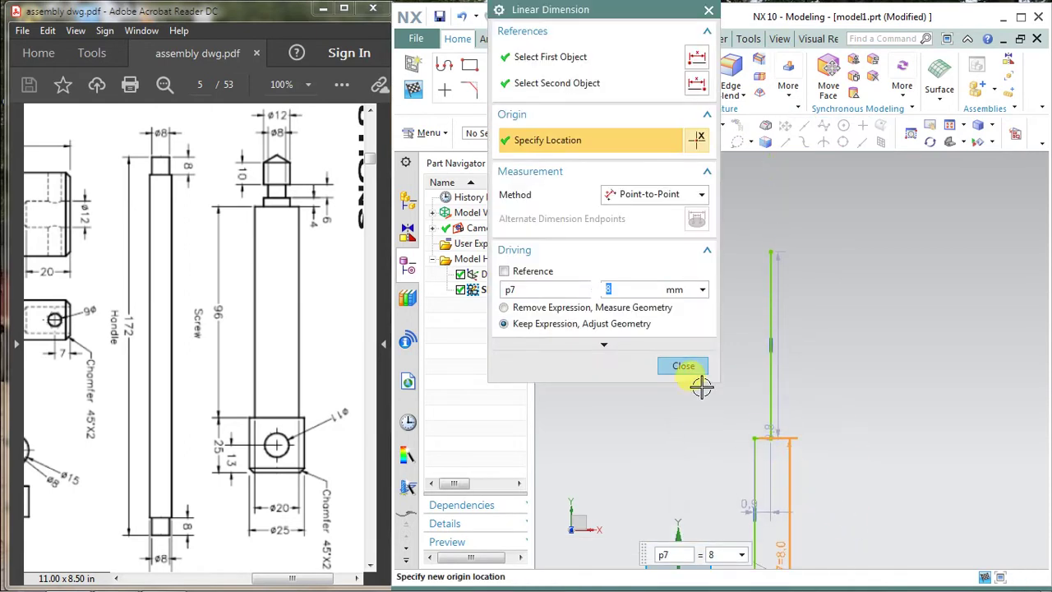
{"action": "left_click", "coordinate": [684, 366]}
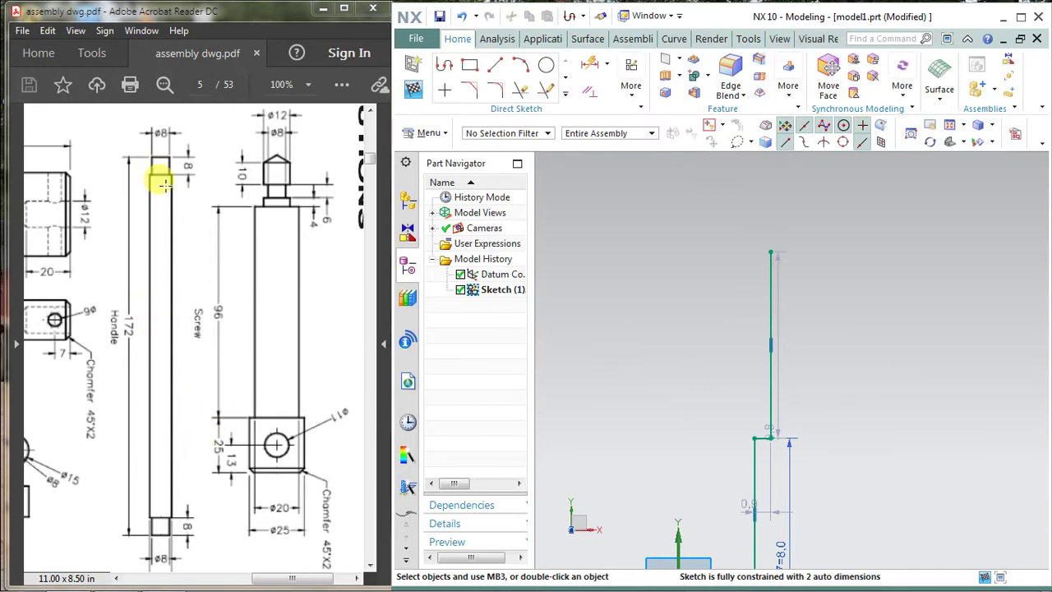
Stretch the upper vertical line upward by its end point to about 27 mm long.
{"action": "scroll", "coordinate": [762, 287], "scroll_direction": "down", "scroll_amount": 3}
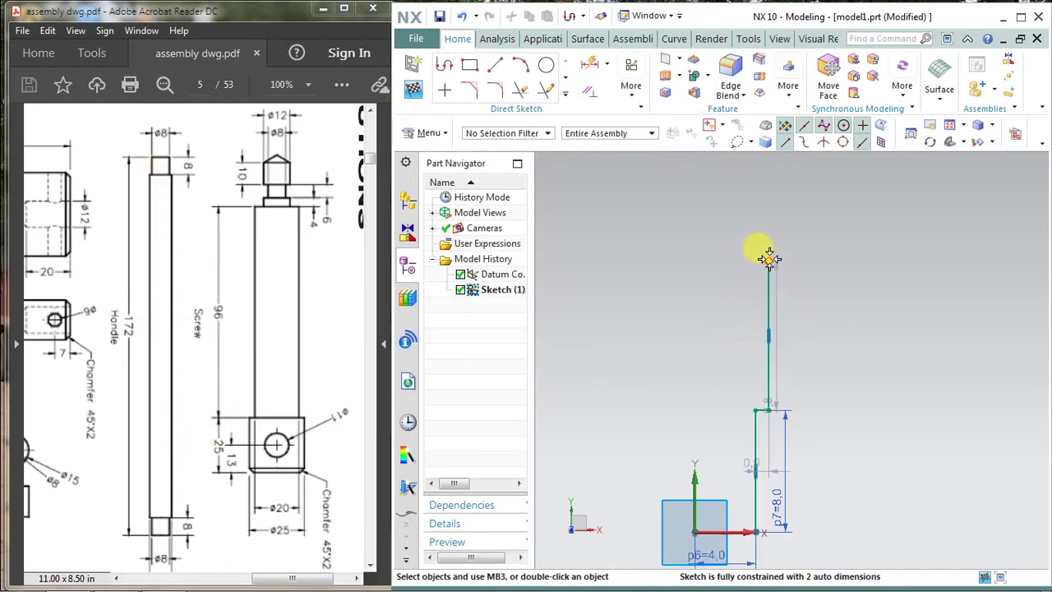
{"action": "middle_click_drag", "start_coordinate": [767, 259], "coordinate": [768, 296], "text": "shift"}
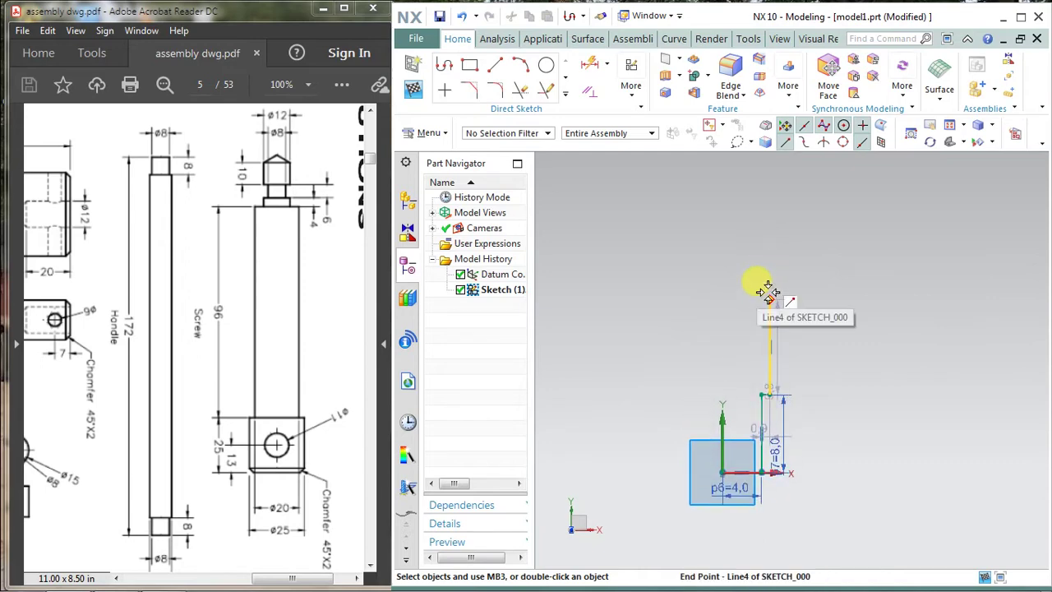
{"action": "left_click_drag", "start_coordinate": [767, 295], "coordinate": [767, 188]}
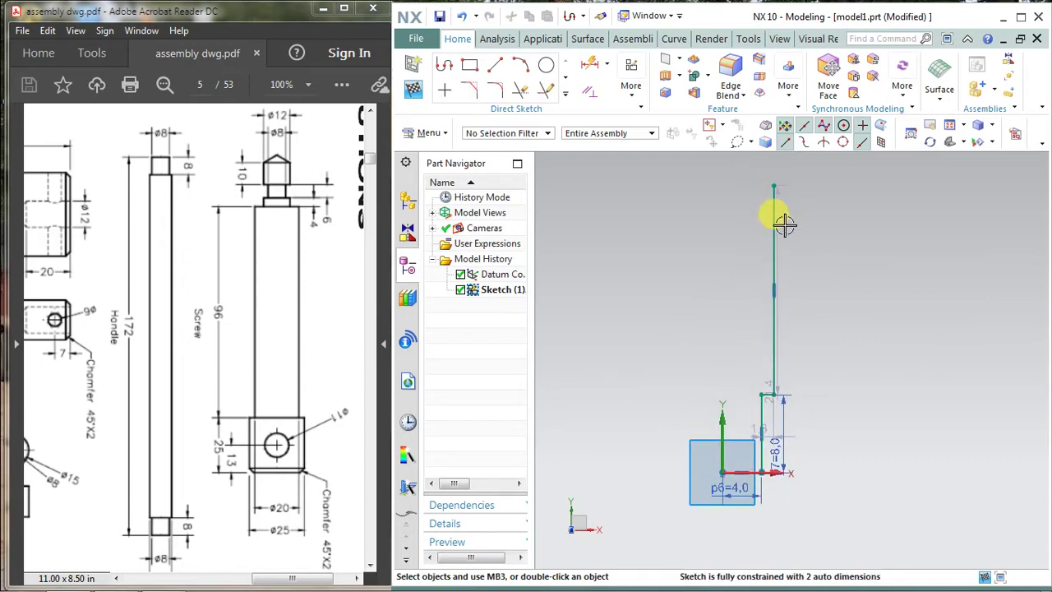
{"action": "middle_click_drag", "start_coordinate": [794, 230], "coordinate": [786, 278], "text": "shift"}
{"action": "left_click_drag", "start_coordinate": [776, 252], "coordinate": [777, 201]}
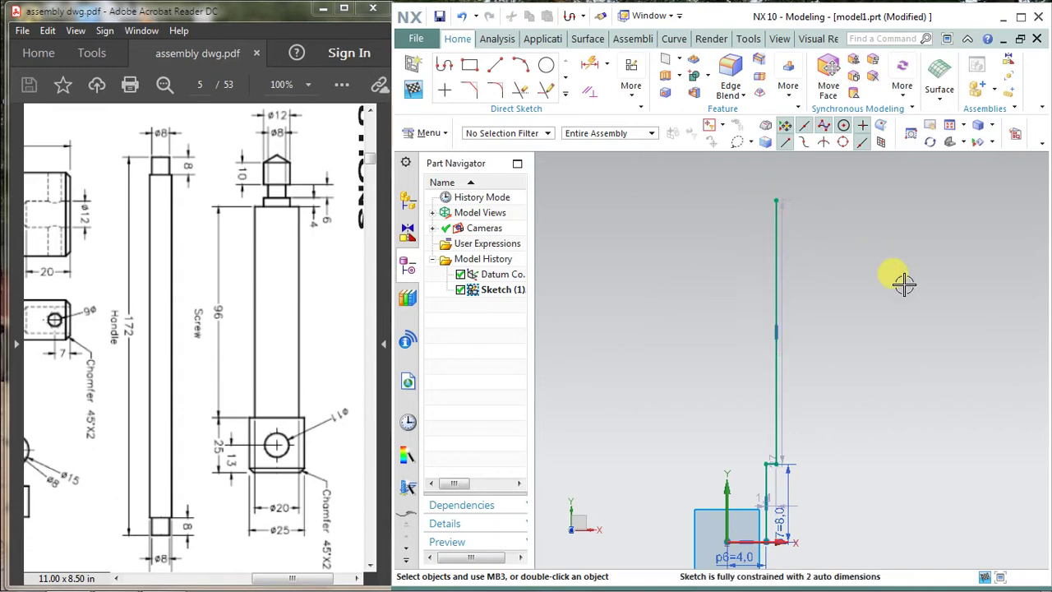
Add a horizontal linear dimension of 5.5 mm between the origin and the long vertical line.
{"action": "middle_click_drag", "start_coordinate": [869, 287], "coordinate": [847, 231], "text": "shift"}
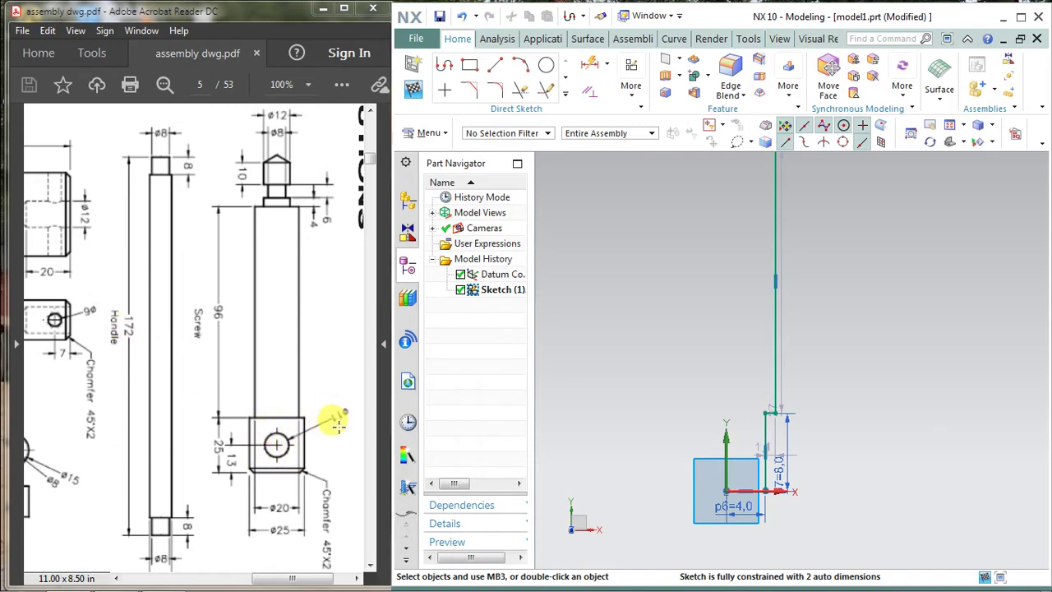
{"action": "left_click", "coordinate": [610, 65]}
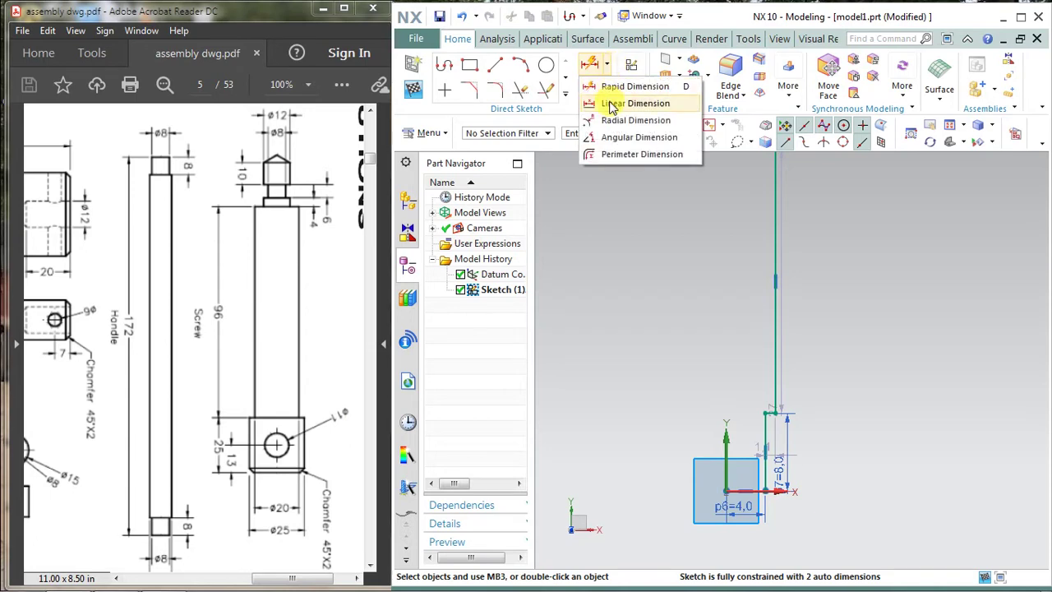
{"action": "left_click", "coordinate": [625, 102]}
{"action": "left_click", "coordinate": [631, 212]}
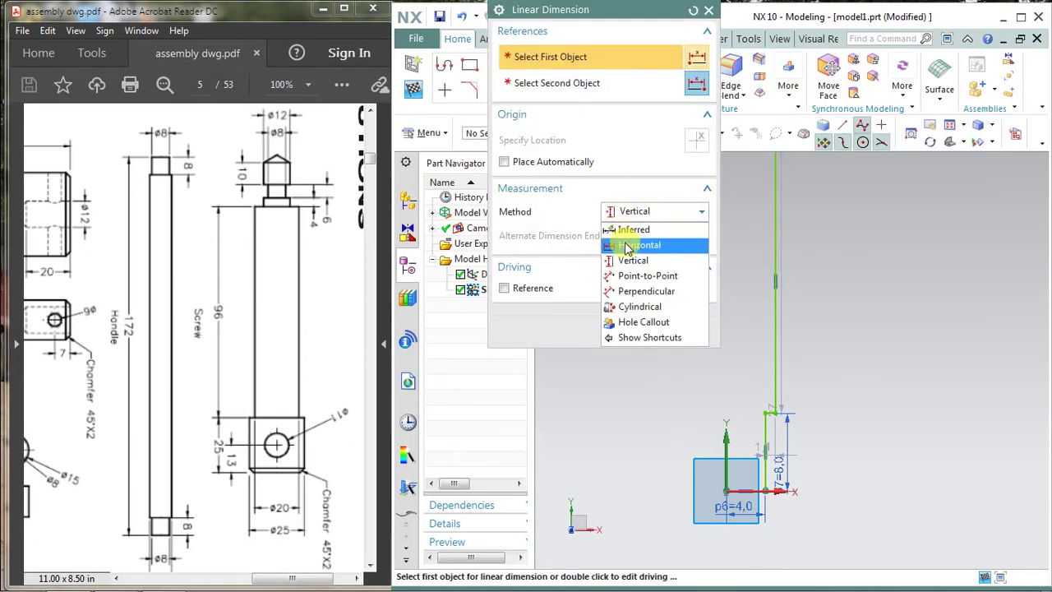
{"action": "left_click", "coordinate": [616, 244]}
{"action": "left_click", "coordinate": [725, 474]}
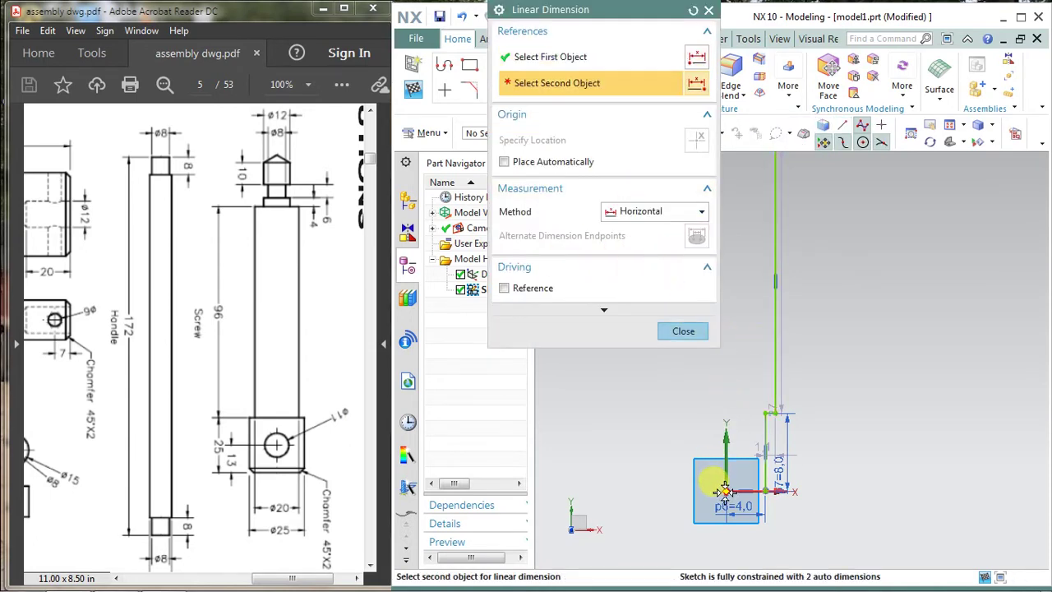
{"action": "left_click", "coordinate": [773, 411]}
{"action": "left_click", "coordinate": [753, 364]}
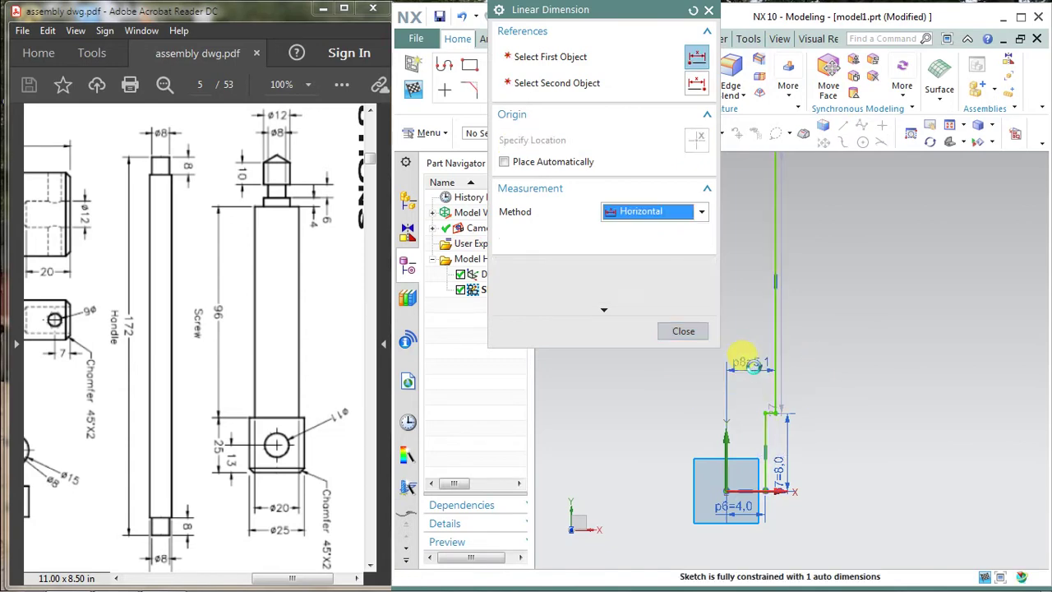
{"action": "left_click", "coordinate": [691, 339]}
Continue the profile from the long vertical line's upper end with an about 1.5 mm inward step, a 4.5 mm vertical and a horizontal line past the Y axis.
{"action": "middle_click_drag", "start_coordinate": [869, 345], "coordinate": [899, 486], "text": "shift"}
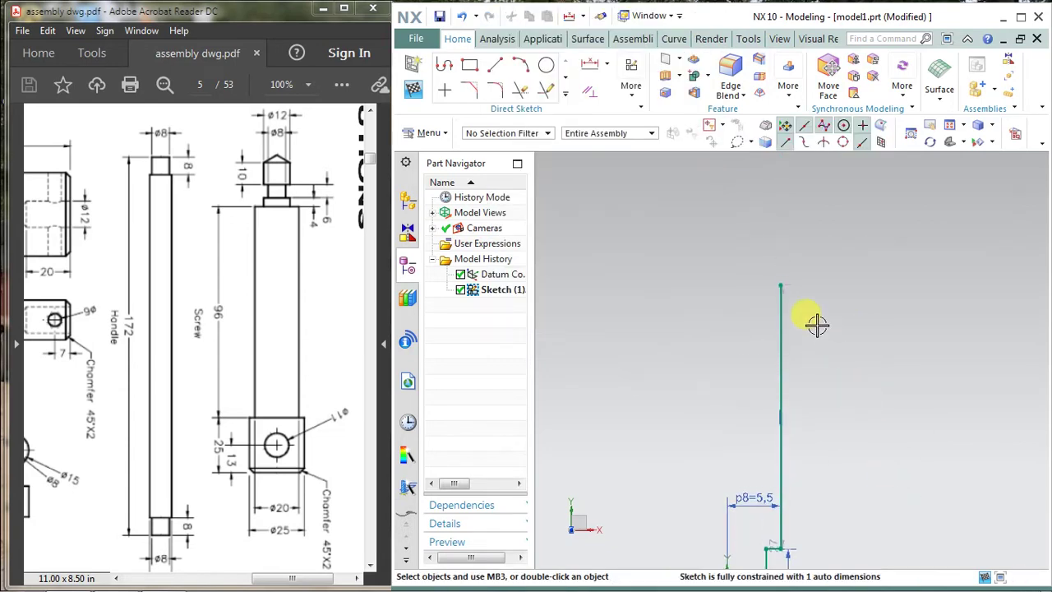
{"action": "left_click", "coordinate": [445, 64]}
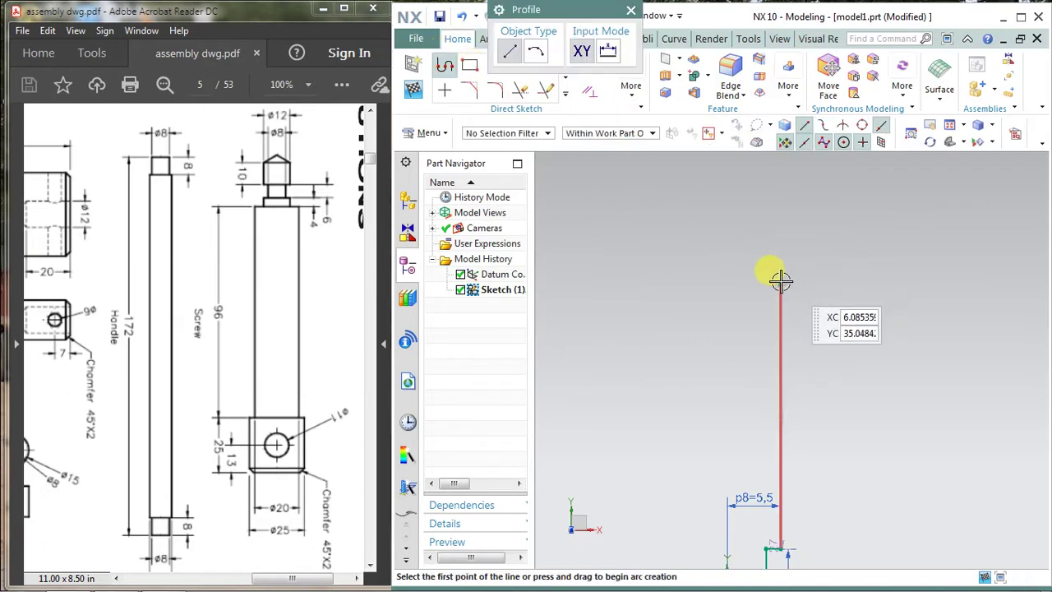
{"action": "left_click", "coordinate": [780, 283]}
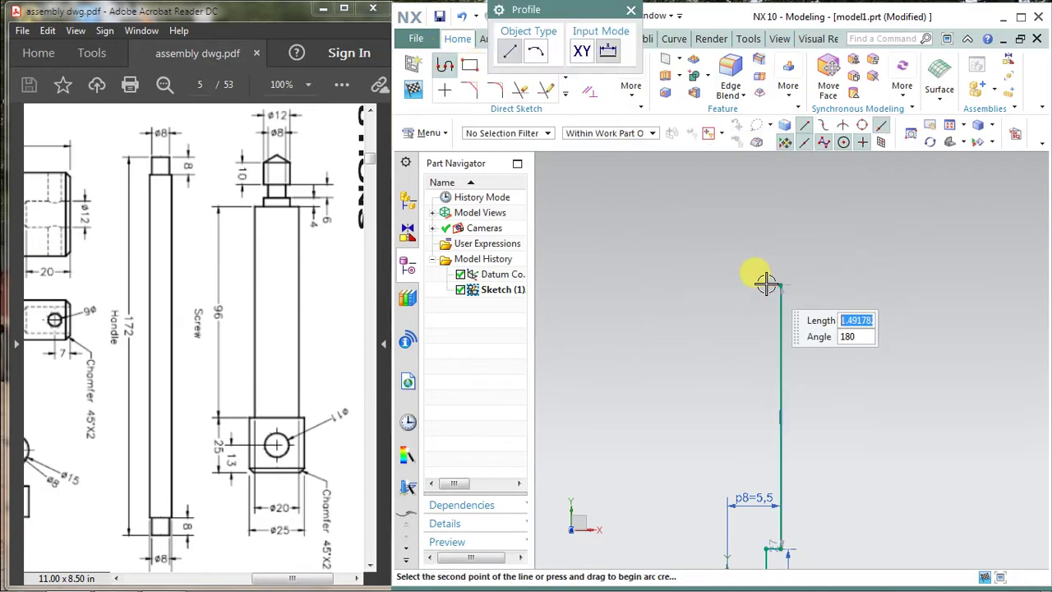
{"action": "left_click", "coordinate": [768, 239]}
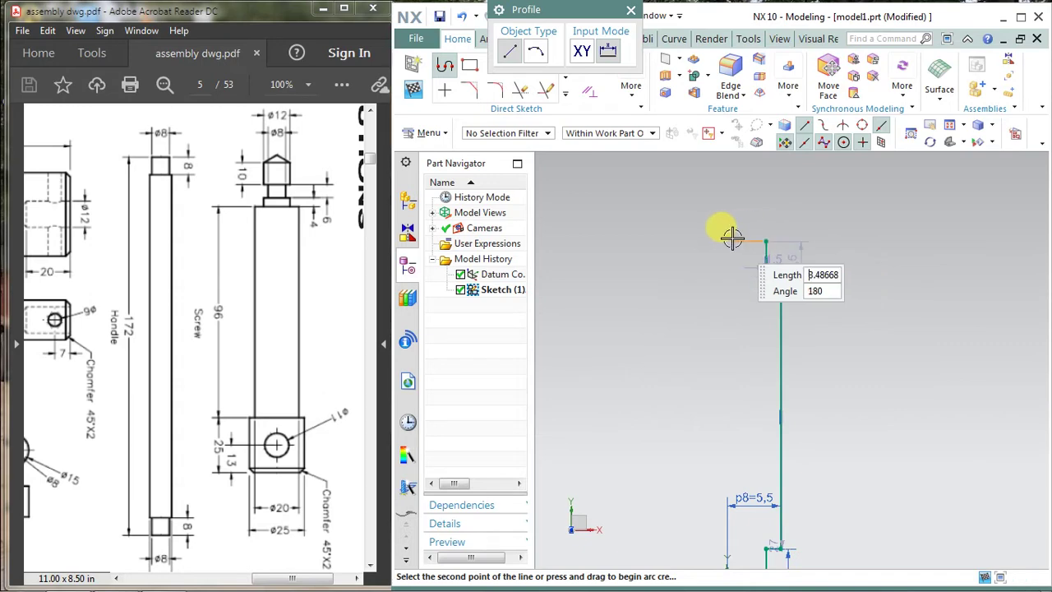
{"action": "scroll", "coordinate": [723, 240], "scroll_direction": "down", "scroll_amount": 2}
{"action": "middle_click_drag", "start_coordinate": [726, 240], "coordinate": [731, 216], "text": "shift"}
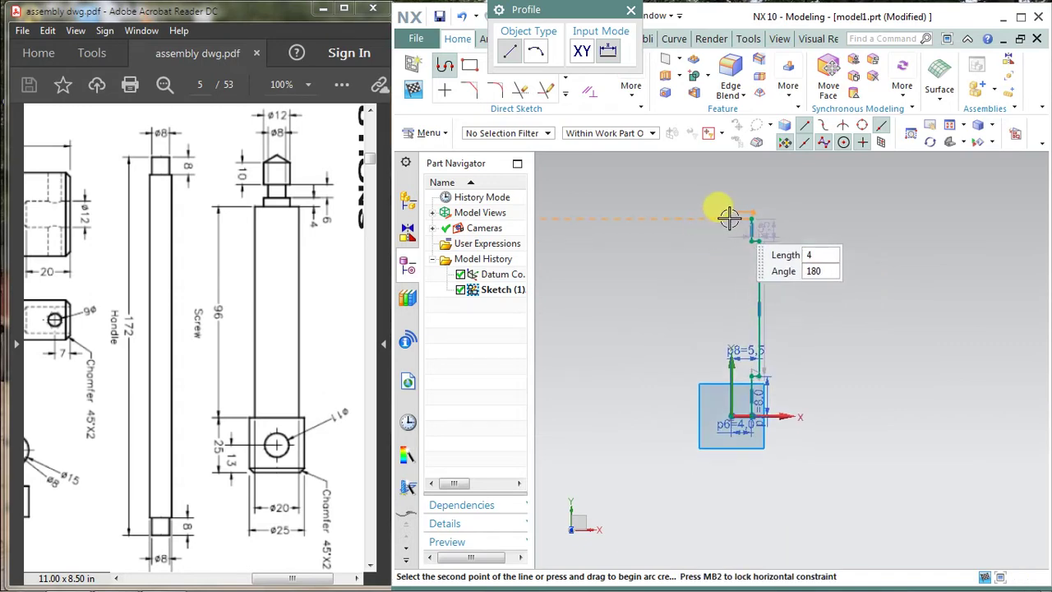
{"action": "key", "text": "Escape"}
{"action": "scroll", "coordinate": [723, 353], "scroll_direction": "up", "scroll_amount": 1}
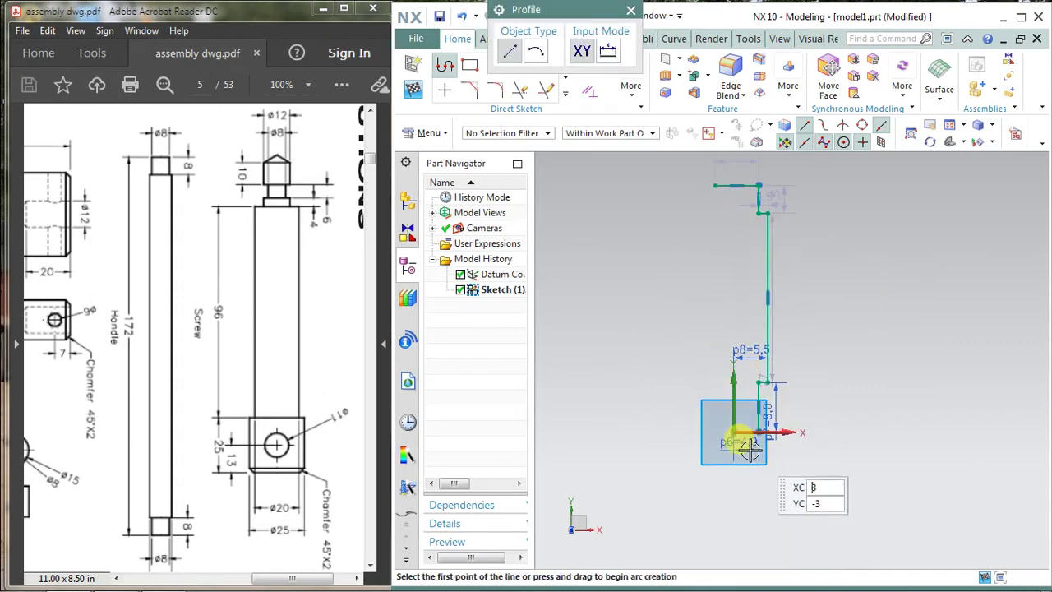
Draw a 44 mm vertical line upward from the origin, crossing the profile's top horizontal line.
{"action": "left_click", "coordinate": [735, 431]}
{"action": "middle_click_drag", "start_coordinate": [728, 246], "coordinate": [747, 298], "text": "shift"}
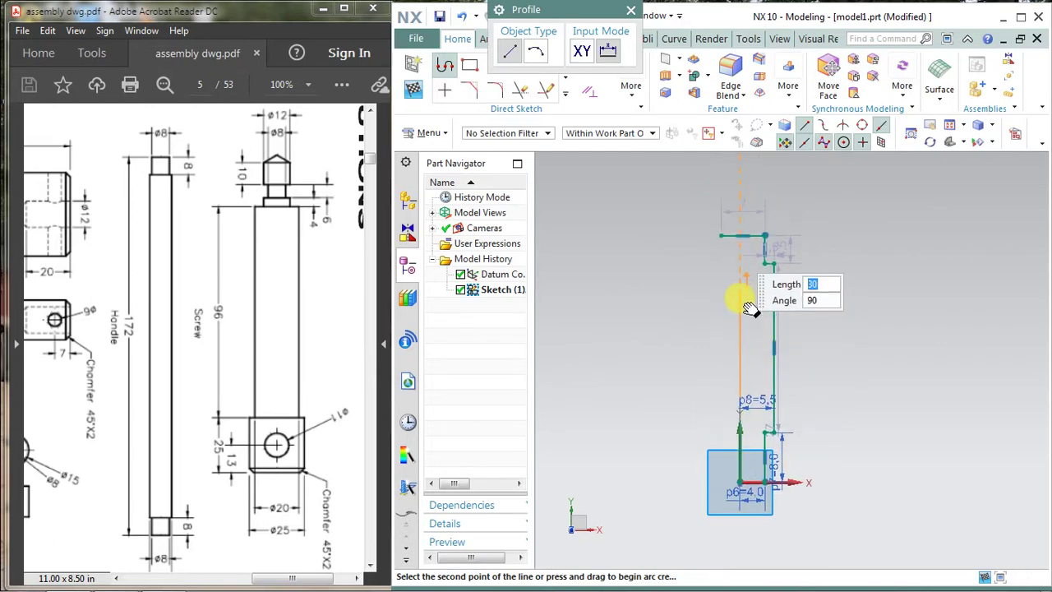
{"action": "type", "text": "44"}
{"action": "key", "text": "Return"}
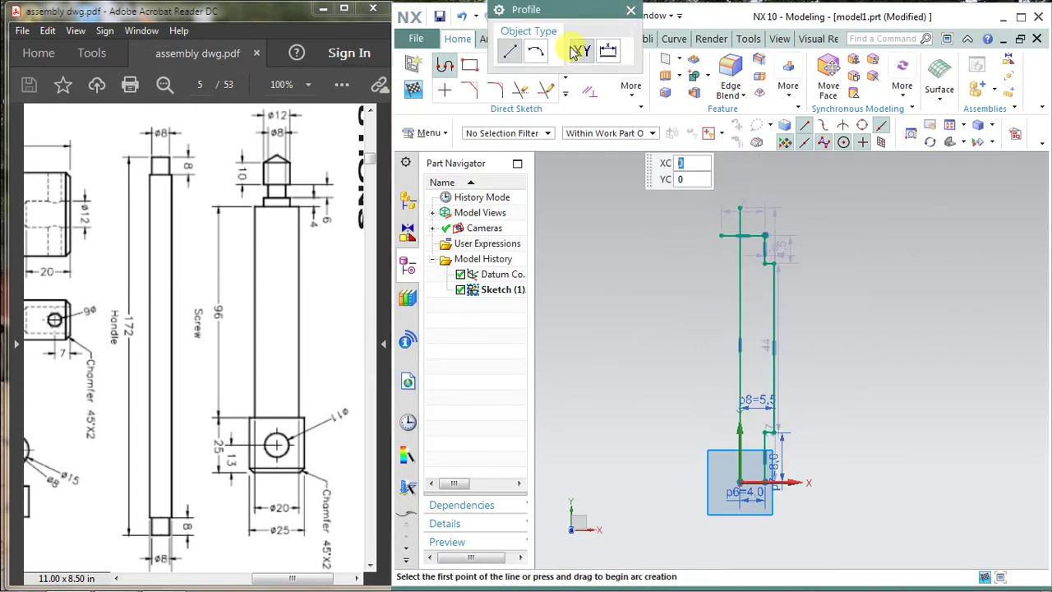
{"action": "key", "text": "Escape"}
Trim the ends of the axis line and the top horizontal line that overhang their intersection.
{"action": "key", "text": "t"}
{"action": "left_click", "coordinate": [682, 210]}
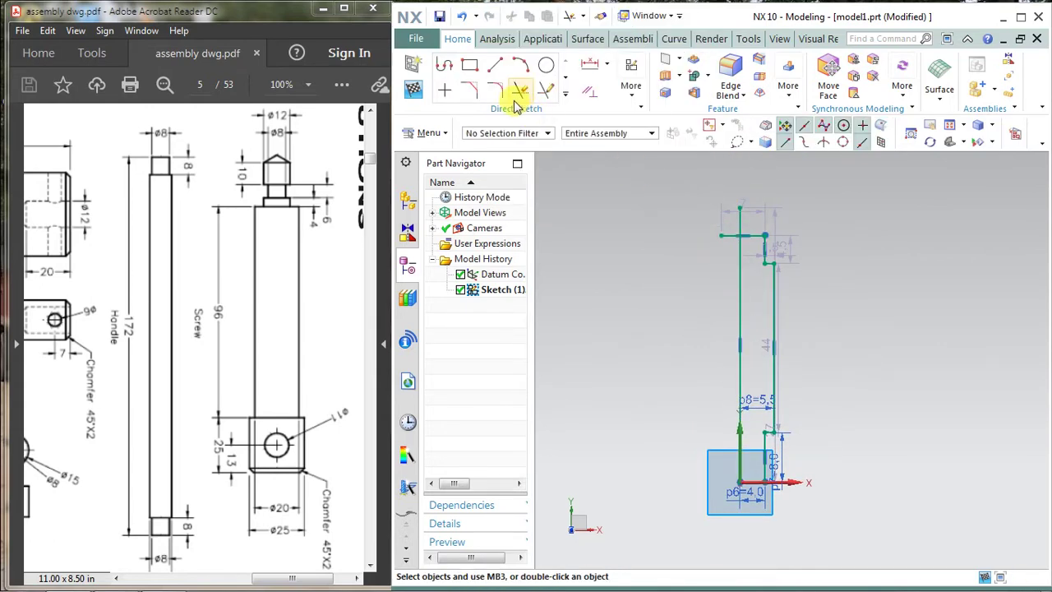
{"action": "key", "text": "t"}
{"action": "left_click", "coordinate": [737, 206]}
{"action": "left_click", "coordinate": [695, 212]}
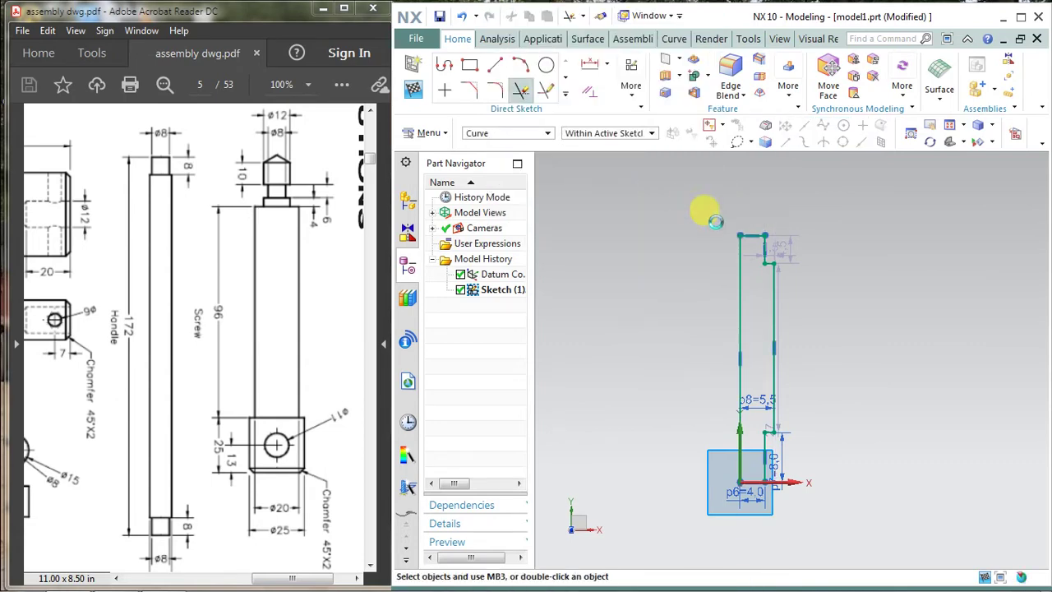
Add a 4 mm horizontal linear dimension to the profile's top line.
{"action": "middle_click_drag", "start_coordinate": [787, 270], "coordinate": [751, 262], "text": "shift"}
{"action": "scroll", "coordinate": [740, 243], "scroll_direction": "up", "scroll_amount": 2}
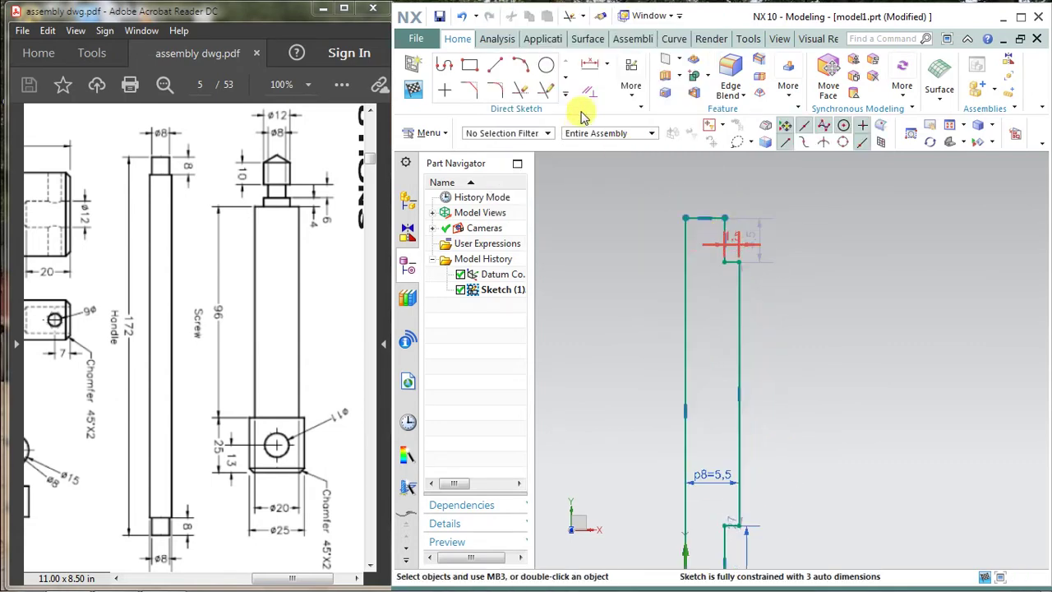
{"action": "left_click", "coordinate": [607, 64]}
{"action": "left_click", "coordinate": [615, 102]}
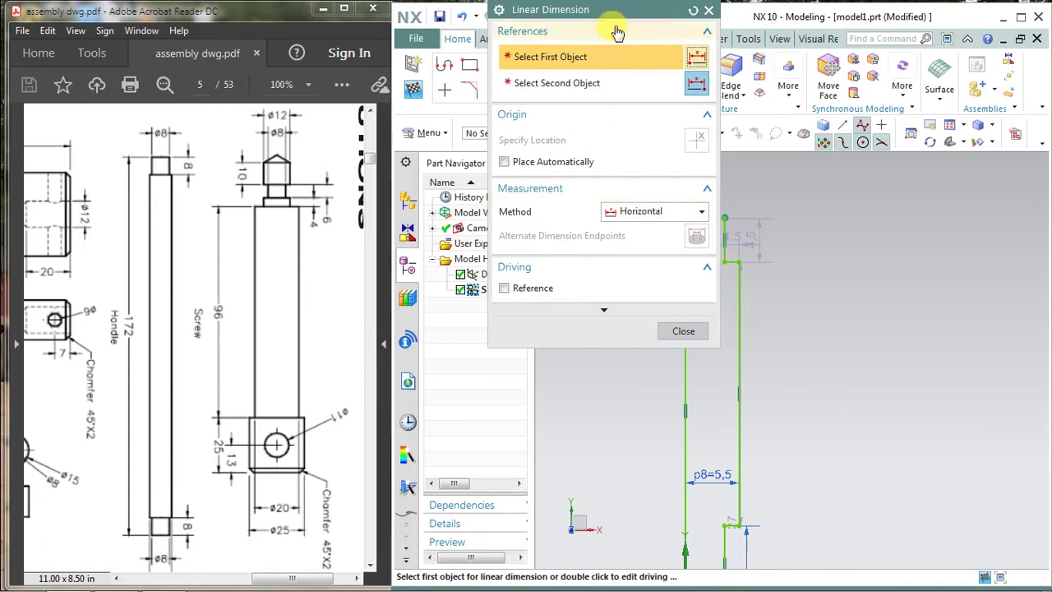
{"action": "left_click_drag", "start_coordinate": [616, 11], "coordinate": [524, 19]}
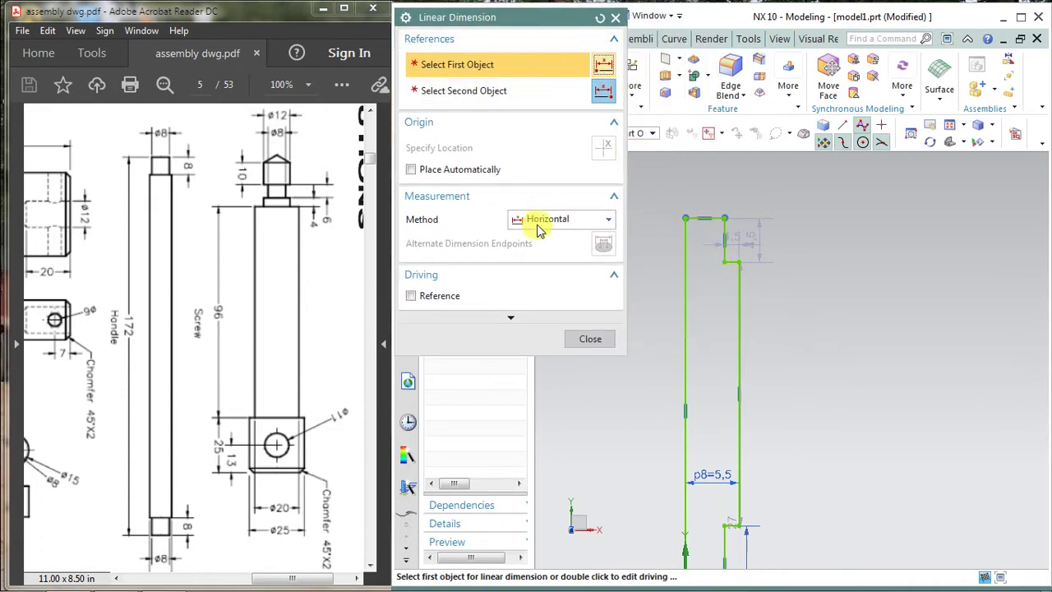
{"action": "left_click", "coordinate": [720, 216]}
{"action": "left_click", "coordinate": [687, 217]}
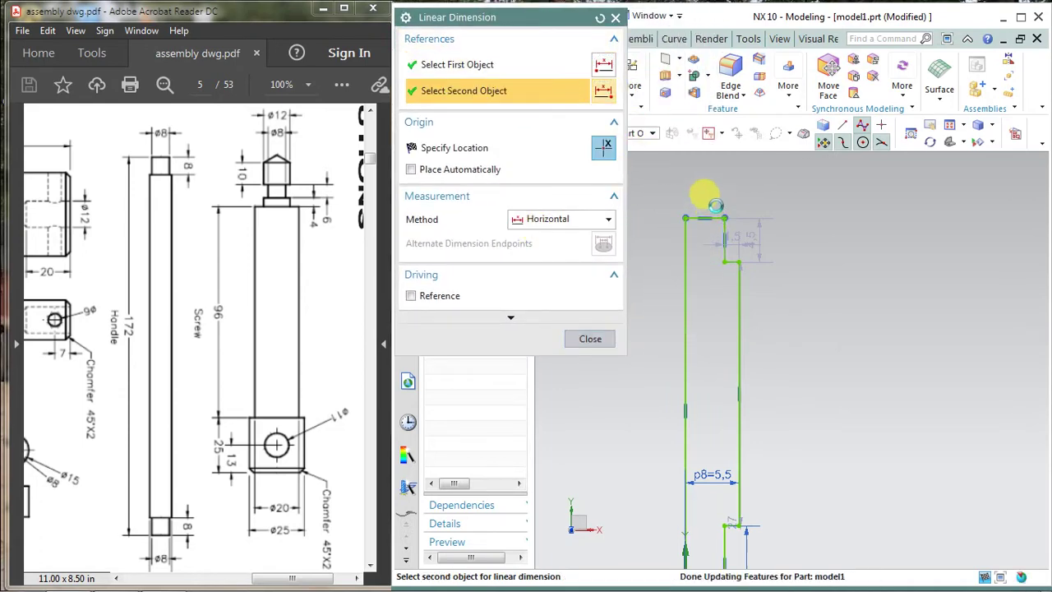
{"action": "left_click", "coordinate": [699, 181]}
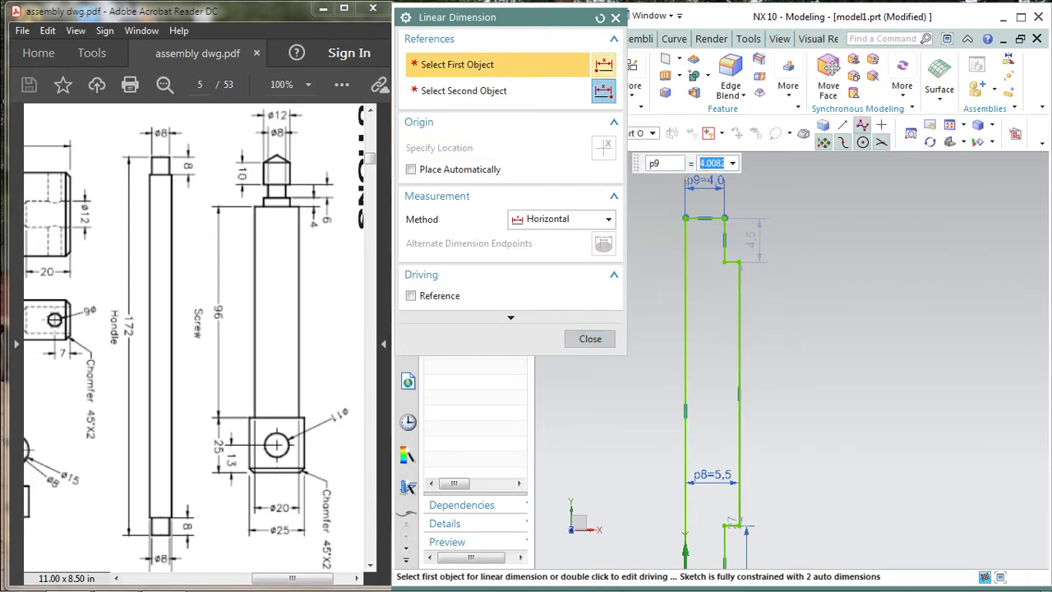
{"action": "type", "text": "4"}
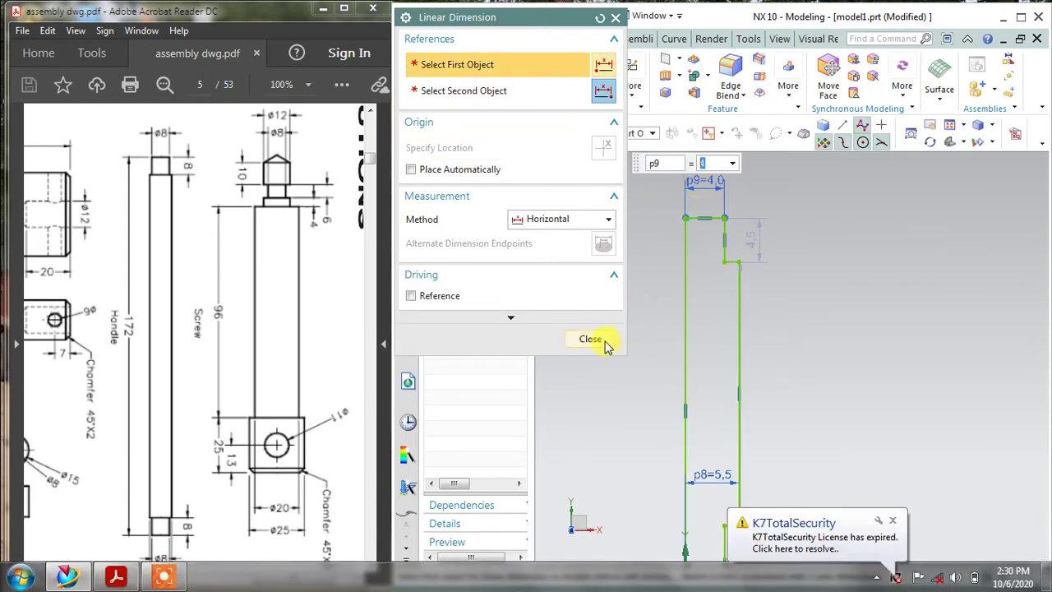
{"action": "left_click", "coordinate": [603, 340]}
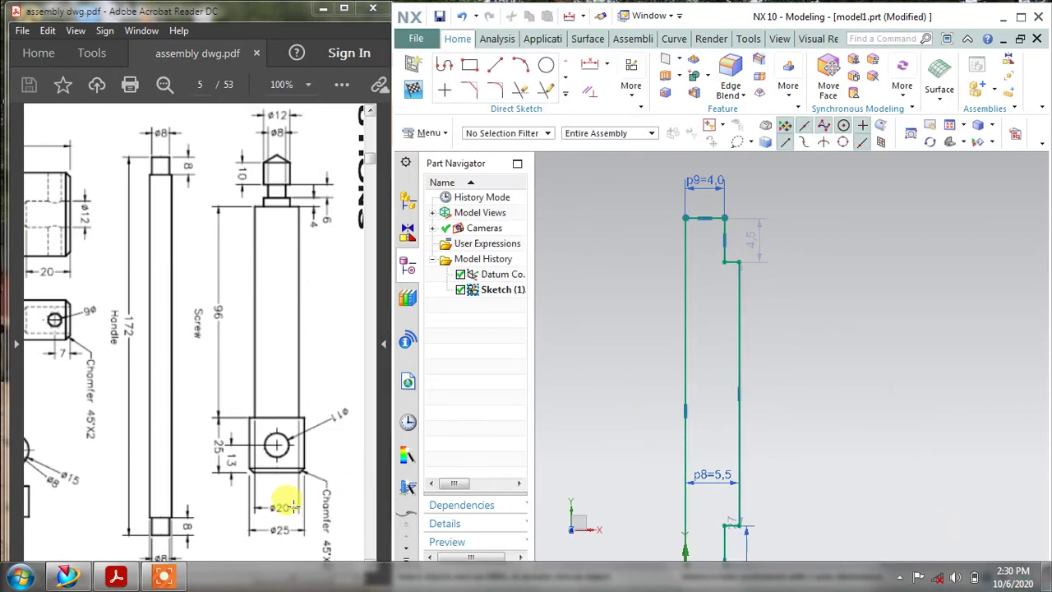
Set the length of the short vertical line at the profile's upper step to 8 mm.
{"action": "double_click", "coordinate": [750, 234]}
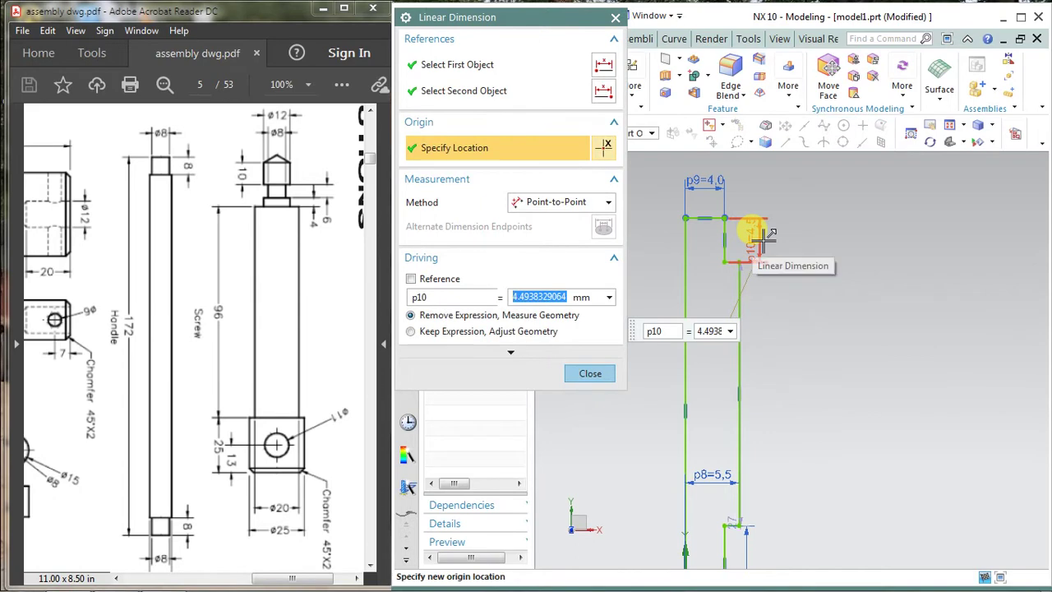
{"action": "type", "text": "8"}
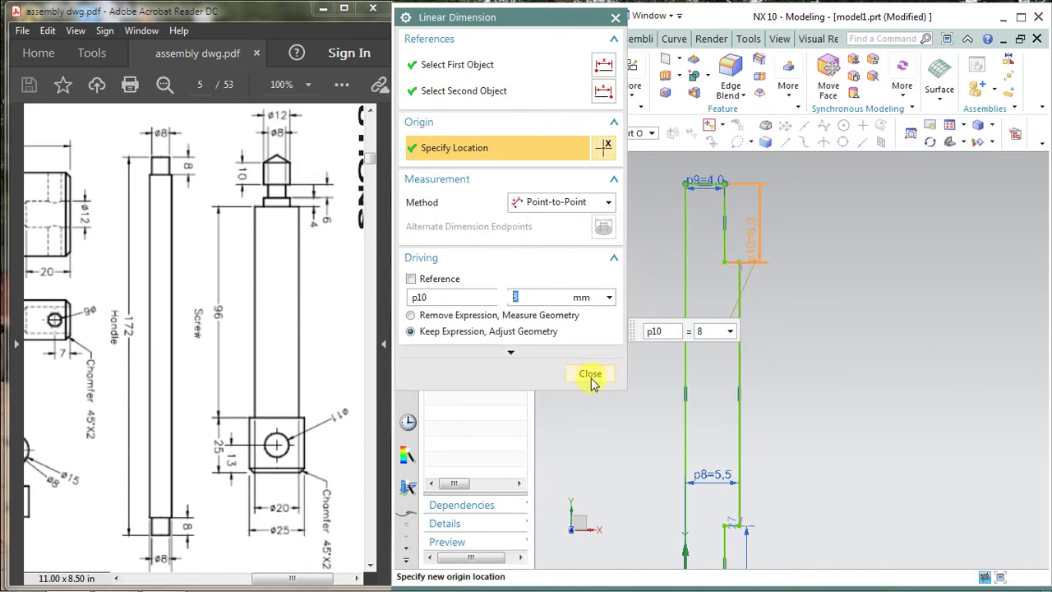
{"action": "left_click", "coordinate": [591, 374]}
Add a linear dimension of 172 mm with the Inferred method to the vertical axis line.
{"action": "scroll", "coordinate": [763, 329], "scroll_direction": "down", "scroll_amount": 2}
{"action": "middle_click_drag", "start_coordinate": [762, 328], "coordinate": [761, 298], "text": "shift"}
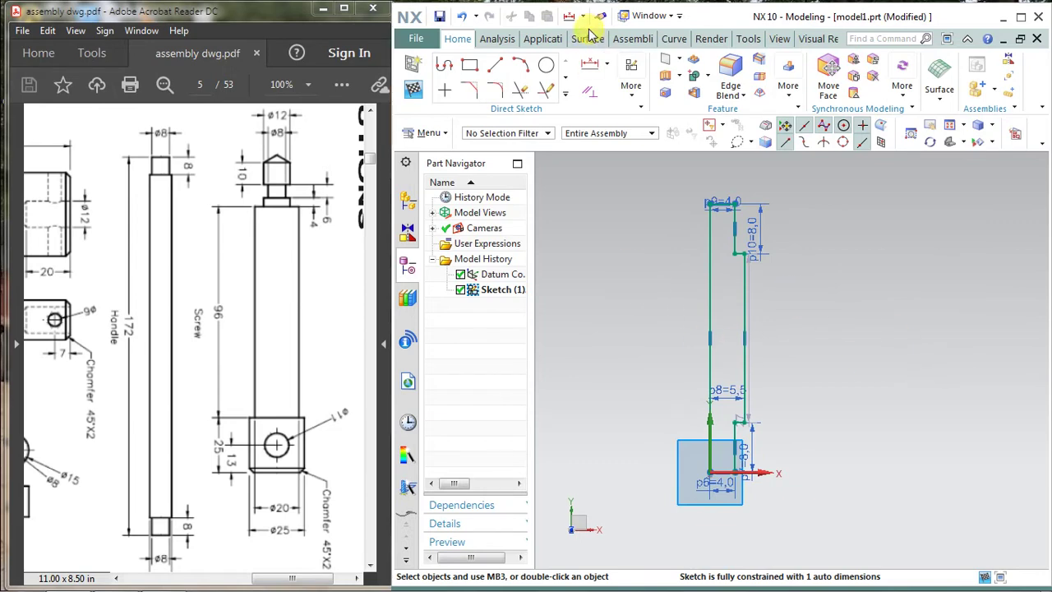
{"action": "left_click", "coordinate": [607, 63]}
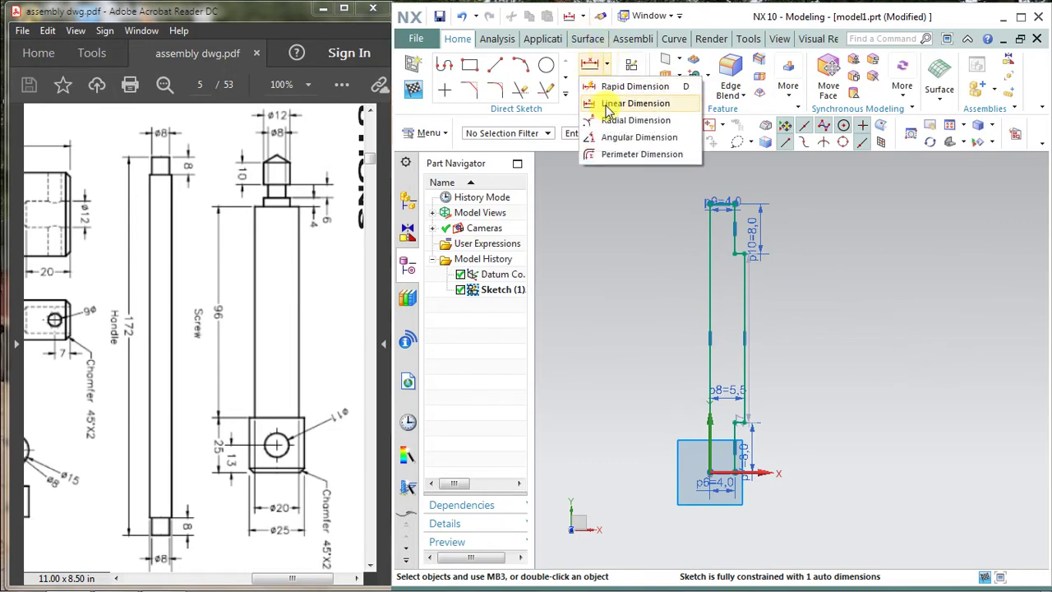
{"action": "left_click", "coordinate": [608, 105]}
{"action": "left_click", "coordinate": [552, 219]}
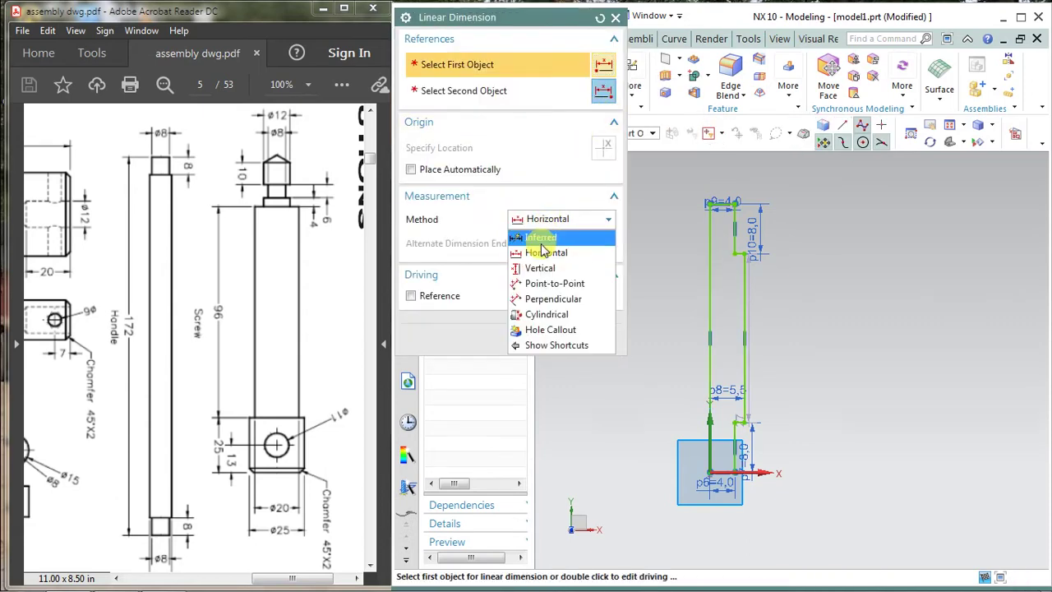
{"action": "left_click", "coordinate": [539, 238]}
{"action": "left_click", "coordinate": [692, 303]}
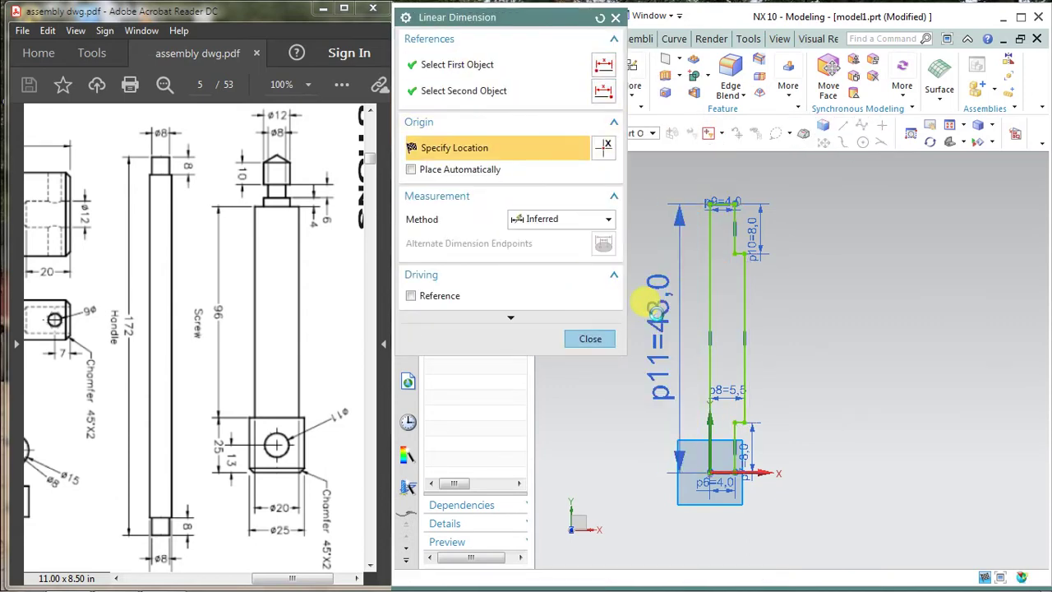
{"action": "left_click", "coordinate": [660, 326]}
{"action": "type", "text": "172"}
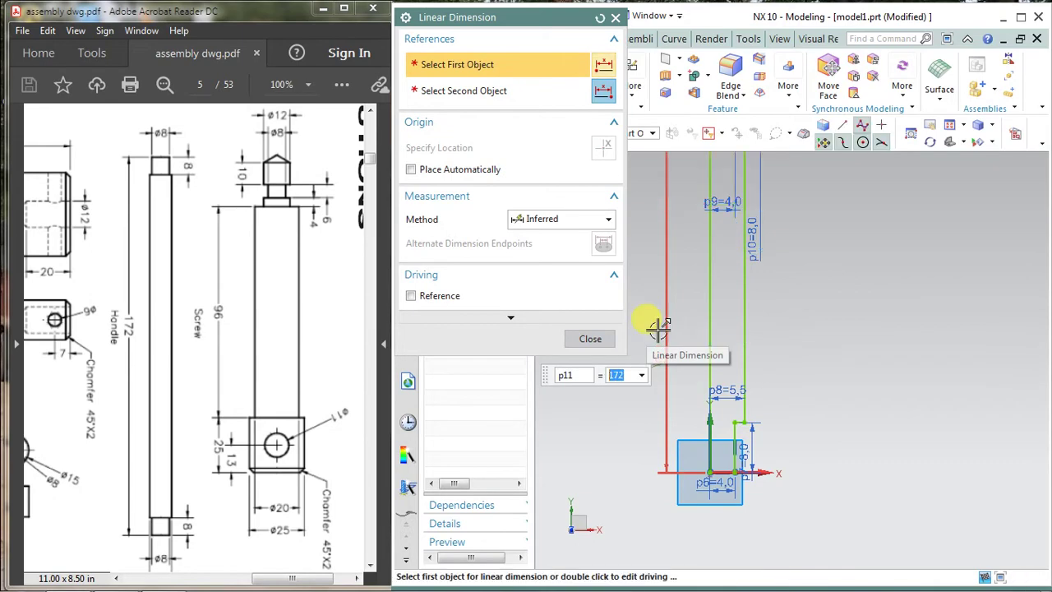
{"action": "key", "text": "Return"}
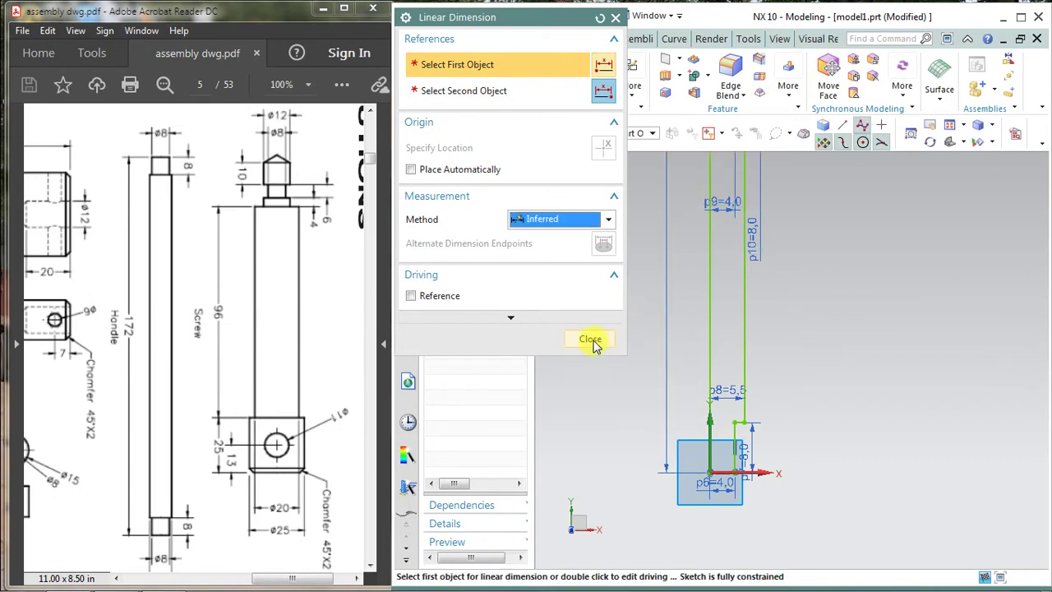
{"action": "left_click", "coordinate": [590, 340]}
Look over the whole handle profile and finish the sketch.
{"action": "scroll", "coordinate": [735, 317], "scroll_direction": "up", "scroll_amount": 4}
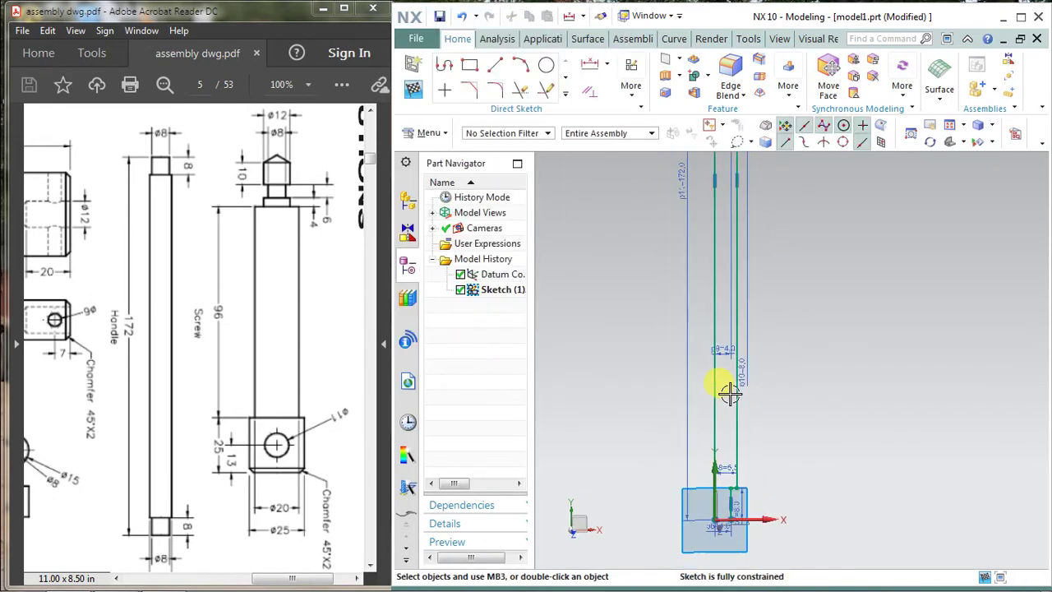
{"action": "mouse_move", "coordinate": [730, 394]}
{"action": "middle_mouse_down"}
{"action": "mouse_move", "coordinate": [717, 382]}
{"action": "mouse_move", "coordinate": [706, 430]}
{"action": "mouse_move", "coordinate": [738, 380]}
{"action": "middle_mouse_up"}
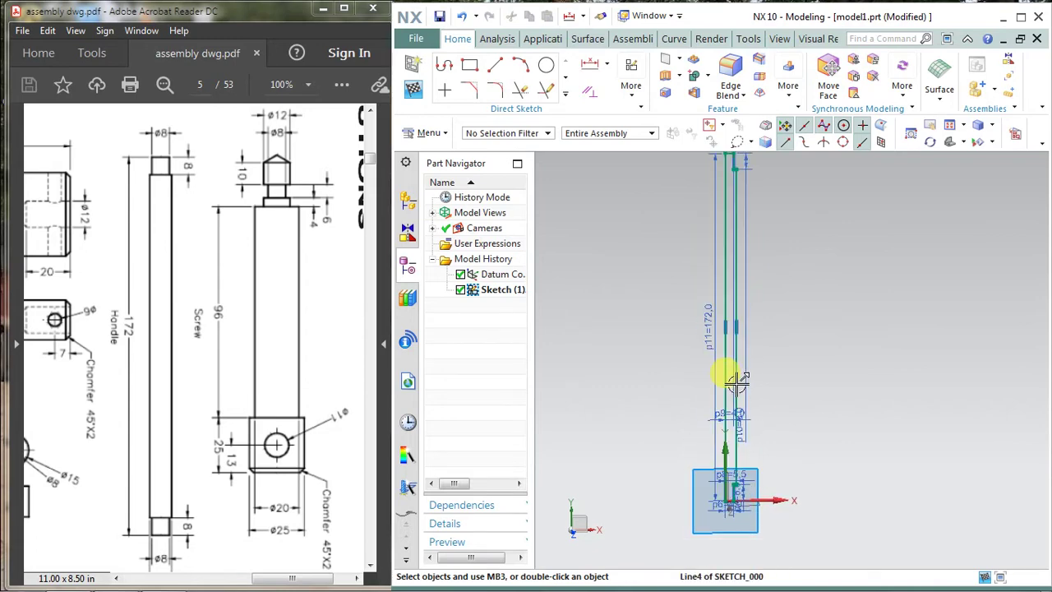
{"action": "scroll", "coordinate": [754, 219], "scroll_direction": "down", "scroll_amount": 3}
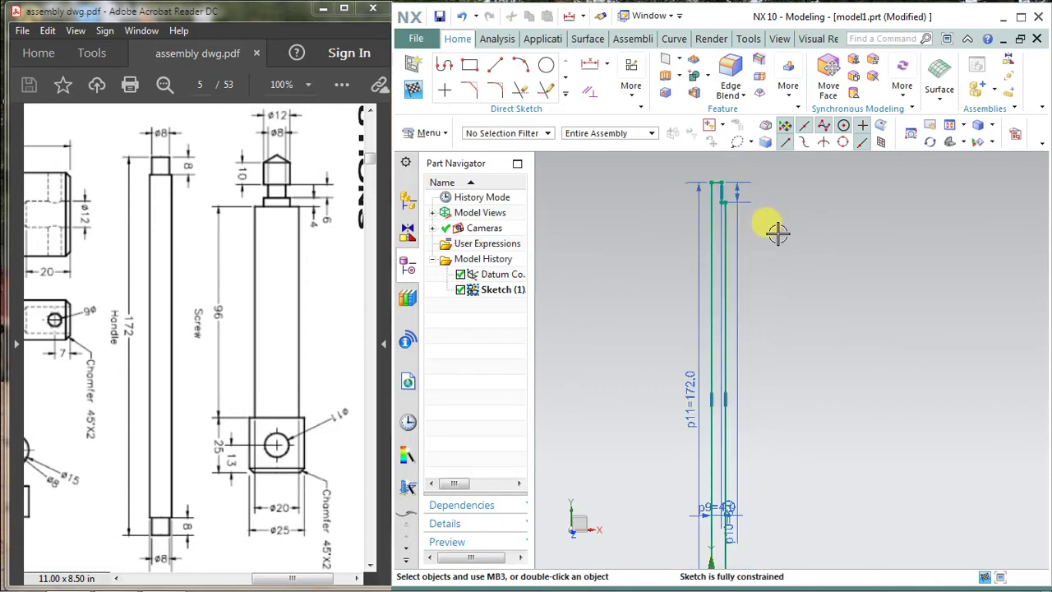
{"action": "mouse_move", "coordinate": [763, 308]}
{"action": "middle_mouse_down", "text": "shift"}
{"action": "mouse_move", "coordinate": [765, 211]}
{"action": "mouse_move", "coordinate": [777, 251]}
{"action": "middle_mouse_up", "text": "shift"}
{"action": "scroll", "coordinate": [778, 251], "scroll_direction": "up", "scroll_amount": 3}
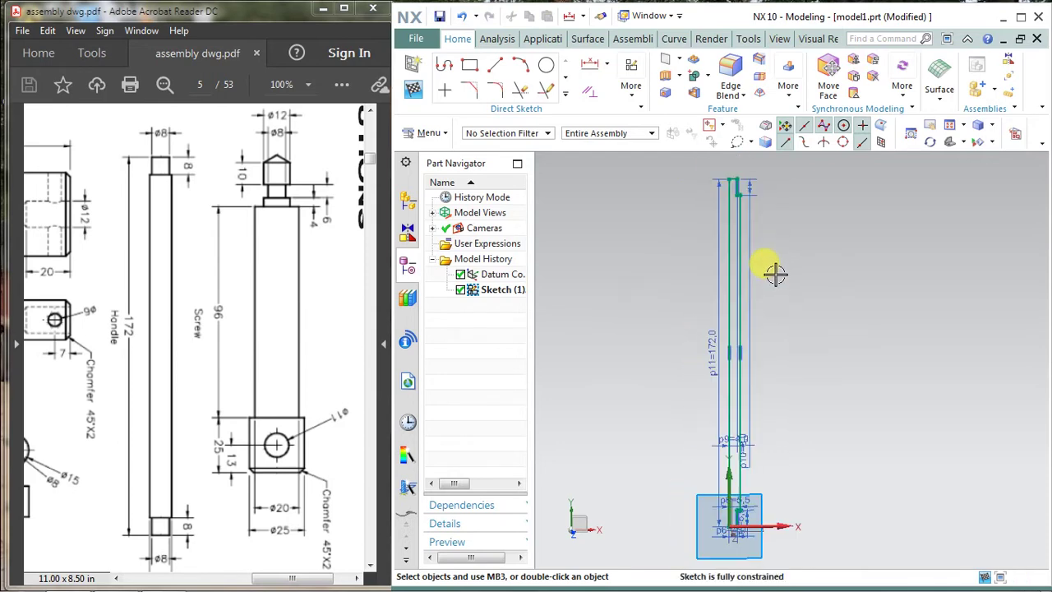
{"action": "left_click", "coordinate": [413, 90]}
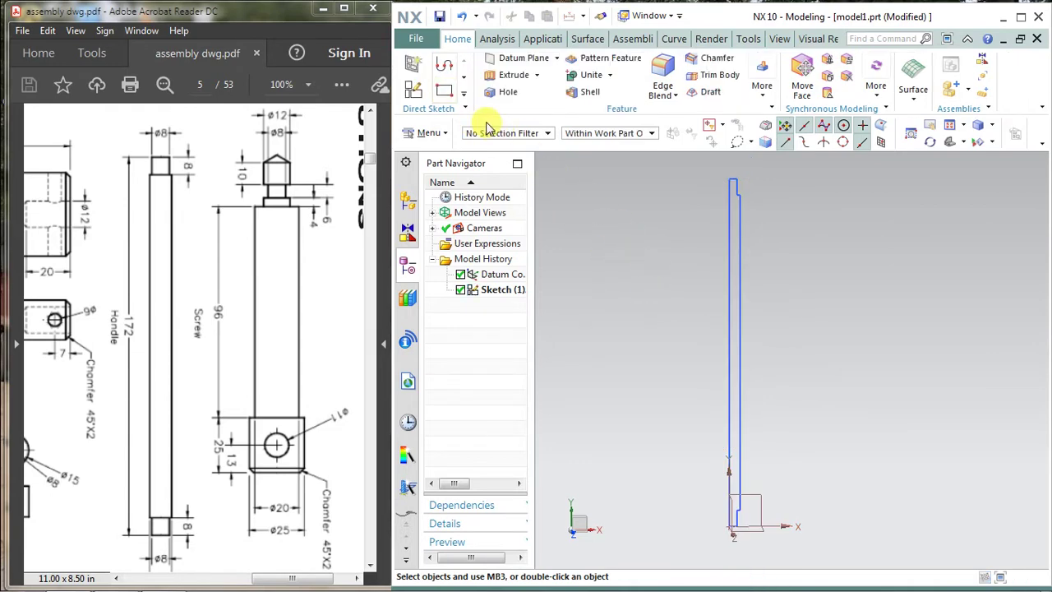
{"action": "left_click", "coordinate": [537, 75]}
{"action": "left_click", "coordinate": [518, 109]}
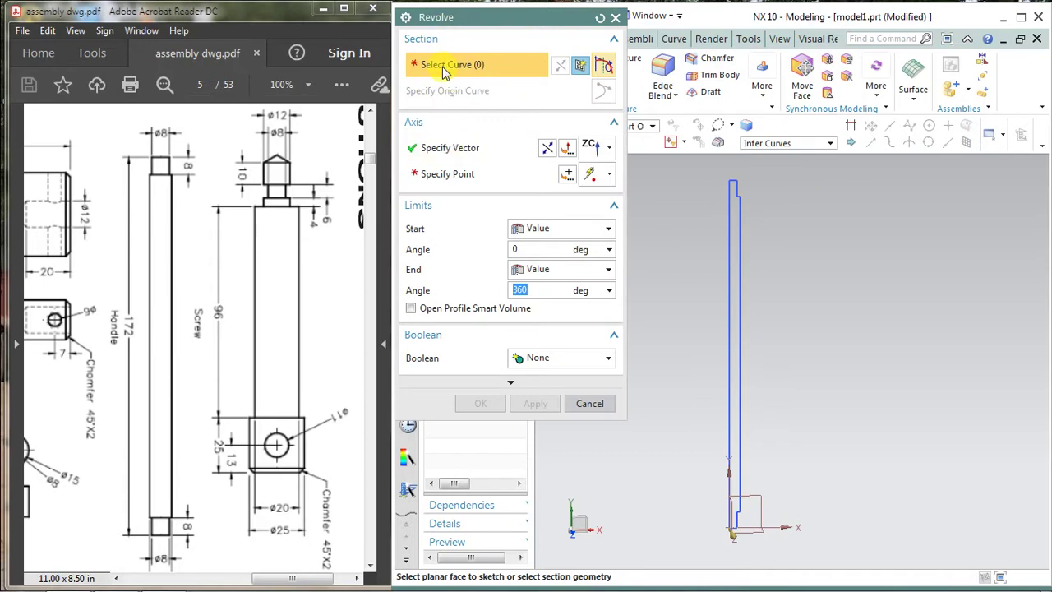
{"action": "left_click", "coordinate": [733, 230]}
{"action": "scroll", "coordinate": [730, 518], "scroll_direction": "up", "scroll_amount": 6}
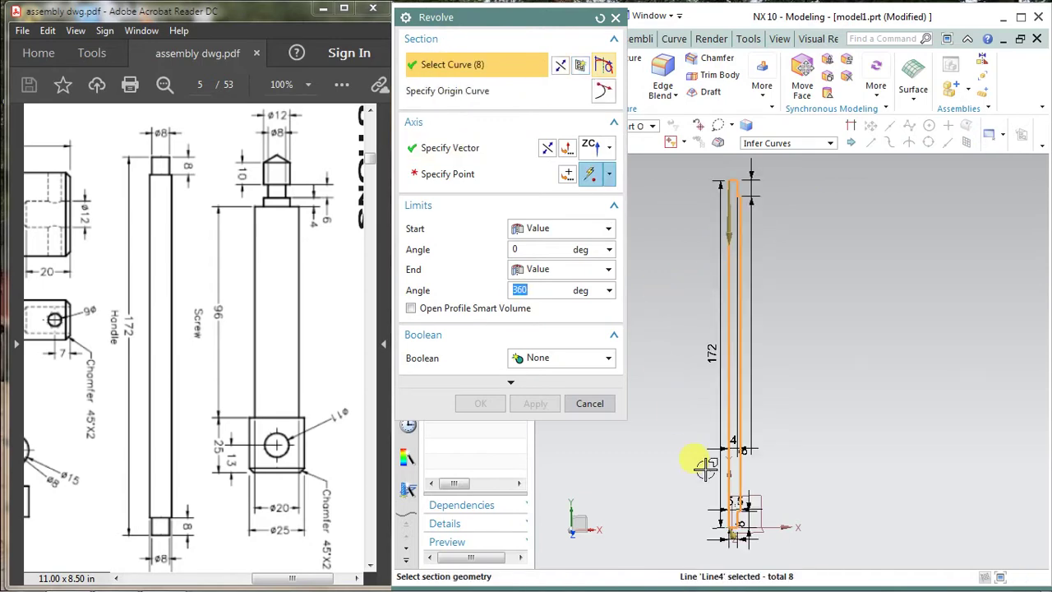
{"action": "scroll", "coordinate": [730, 520], "scroll_direction": "down", "scroll_amount": 6}
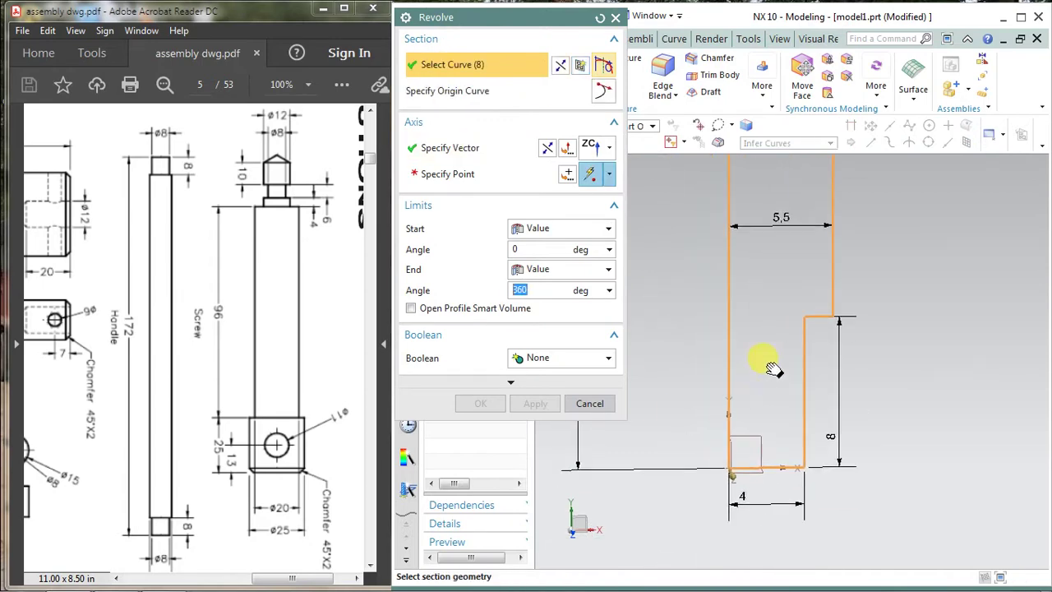
{"action": "left_click", "coordinate": [448, 148]}
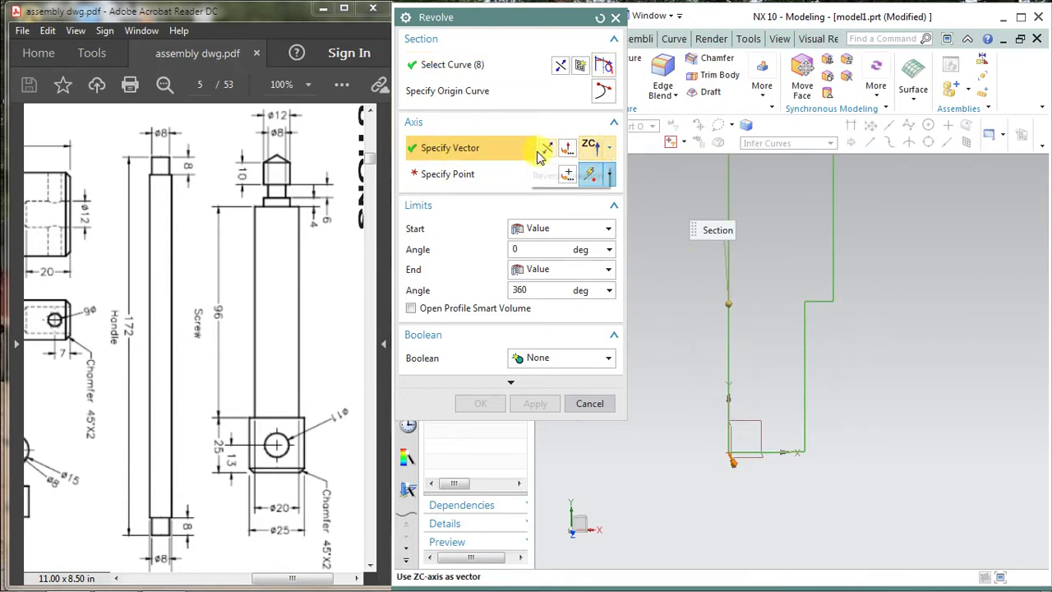
{"action": "left_click", "coordinate": [588, 403]}
Define the revolve axis along the YC direction through the sketch origin at the profile's lower end.
{"action": "left_click", "coordinate": [519, 78]}
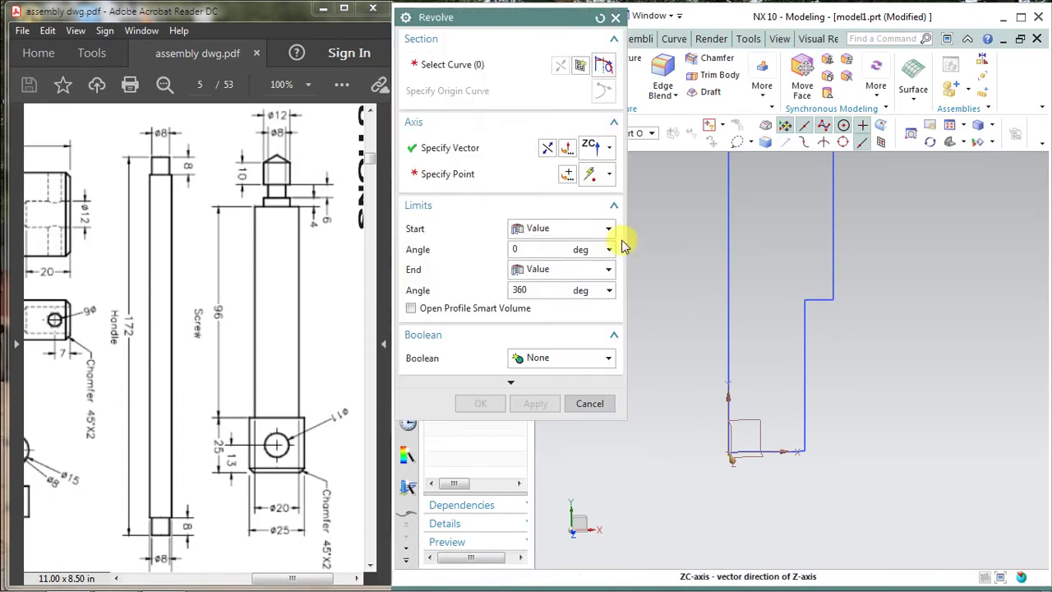
{"action": "left_click", "coordinate": [465, 148]}
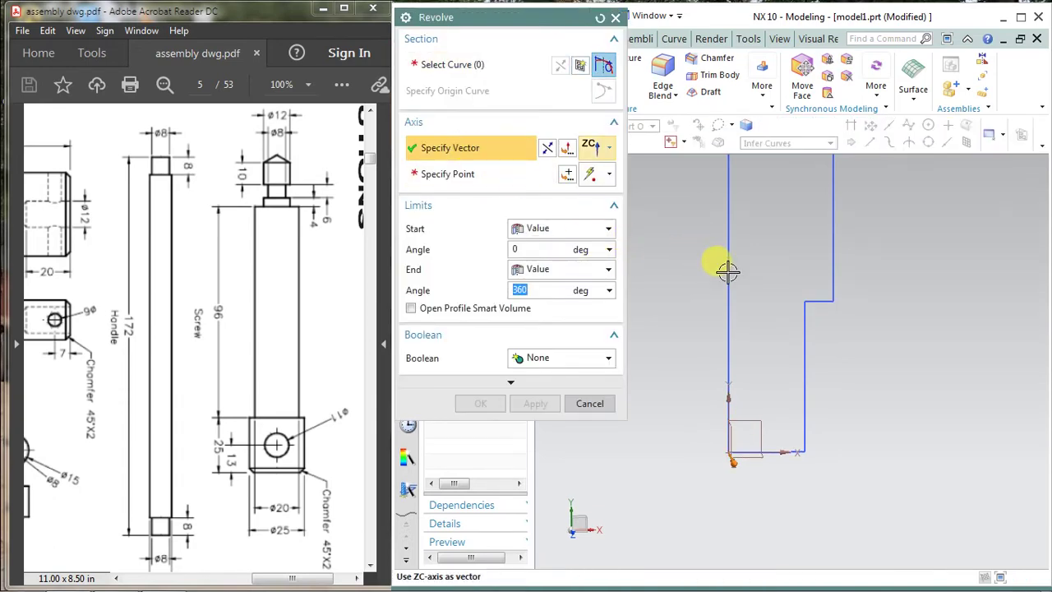
{"action": "middle_click_drag", "start_coordinate": [740, 446], "coordinate": [787, 498]}
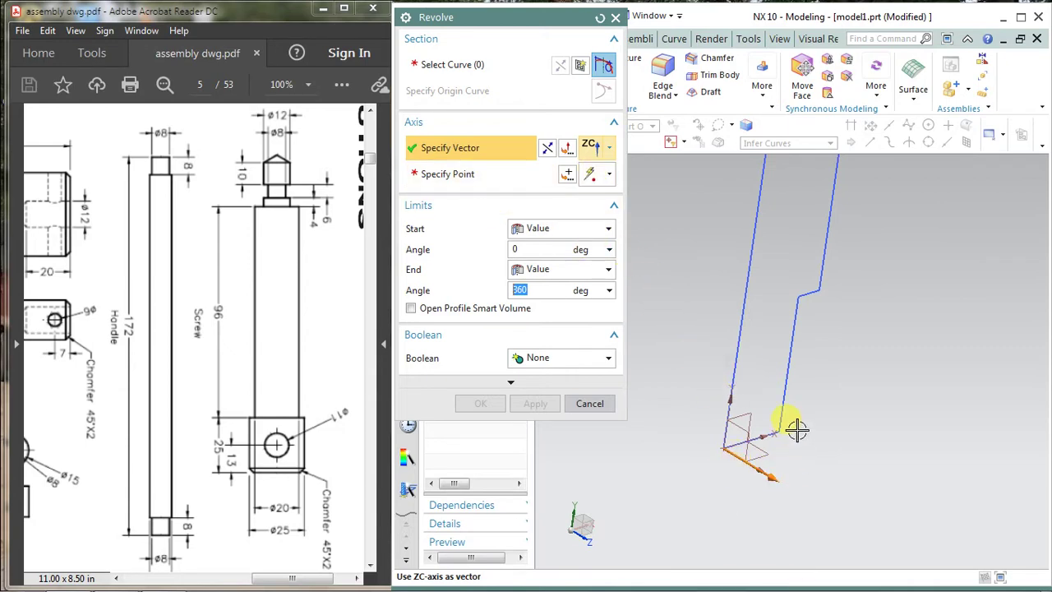
{"action": "left_click", "coordinate": [611, 153]}
{"action": "left_click", "coordinate": [599, 330]}
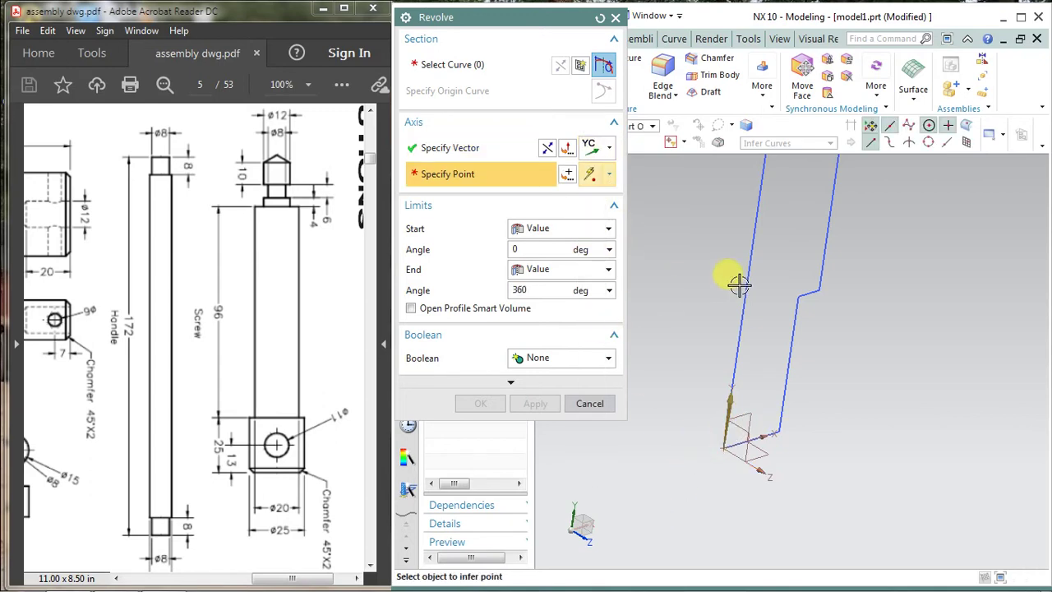
{"action": "left_click", "coordinate": [722, 450]}
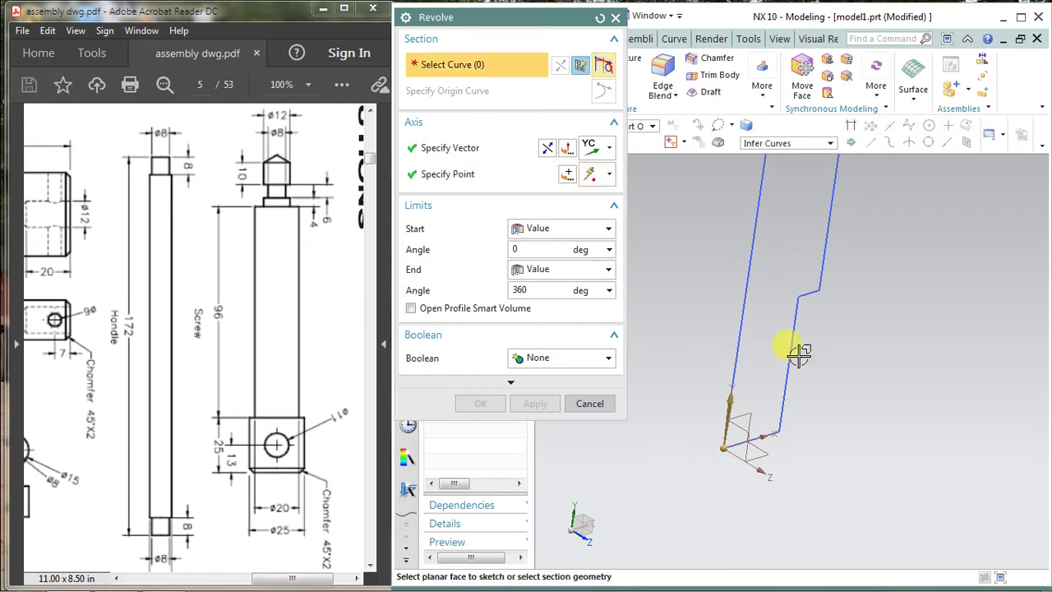
Revolve the stepped handle profile from 0 to 360 degrees with Boolean set to None.
{"action": "left_click", "coordinate": [789, 306]}
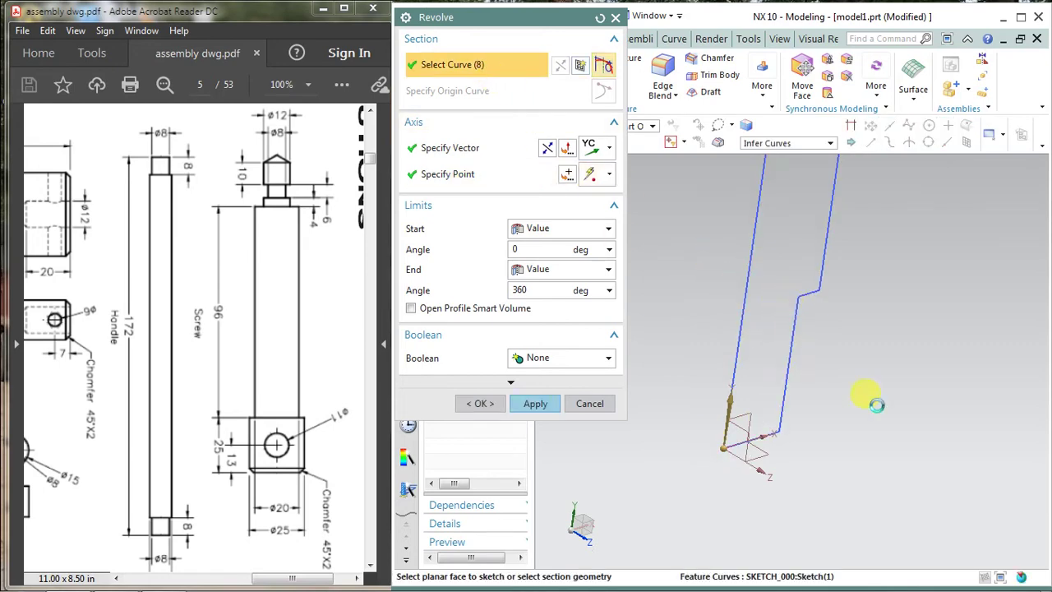
{"action": "scroll", "coordinate": [709, 329], "scroll_direction": "down", "scroll_amount": 3}
{"action": "middle_click_drag", "start_coordinate": [732, 326], "coordinate": [808, 381]}
{"action": "left_click", "coordinate": [555, 403]}
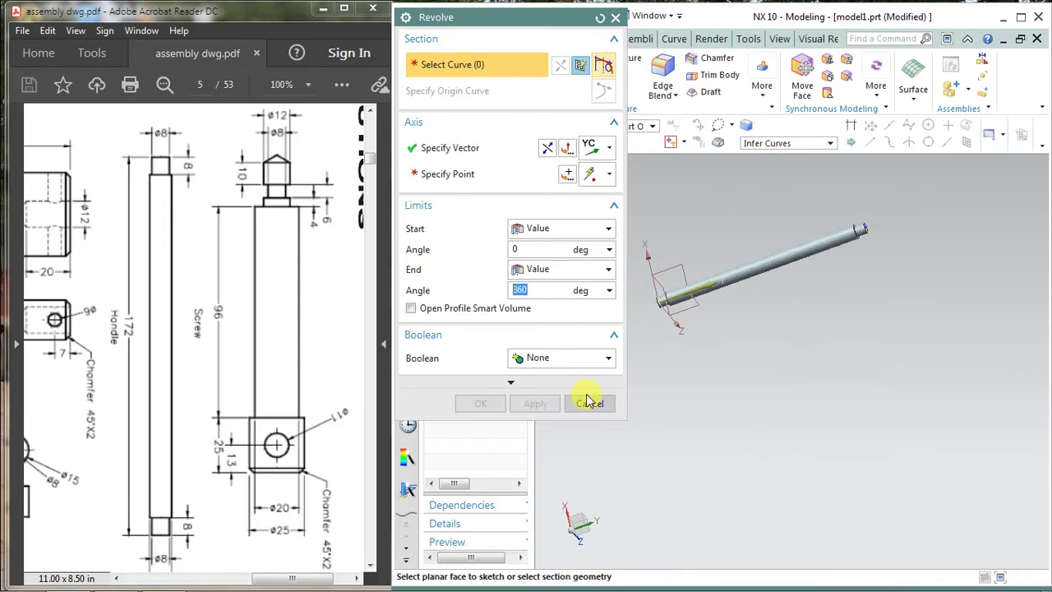
{"action": "left_click", "coordinate": [591, 403]}
Assign a vibrant blue face color to the revolved handle feature.
{"action": "mouse_move", "coordinate": [781, 337]}
{"action": "middle_mouse_down"}
{"action": "mouse_move", "coordinate": [806, 329]}
{"action": "mouse_move", "coordinate": [712, 327]}
{"action": "mouse_move", "coordinate": [665, 357]}
{"action": "mouse_move", "coordinate": [735, 236]}
{"action": "mouse_move", "coordinate": [722, 226]}
{"action": "mouse_move", "coordinate": [724, 207]}
{"action": "middle_mouse_up"}
{"action": "right_click", "coordinate": [732, 230]}
{"action": "left_click", "coordinate": [748, 237]}
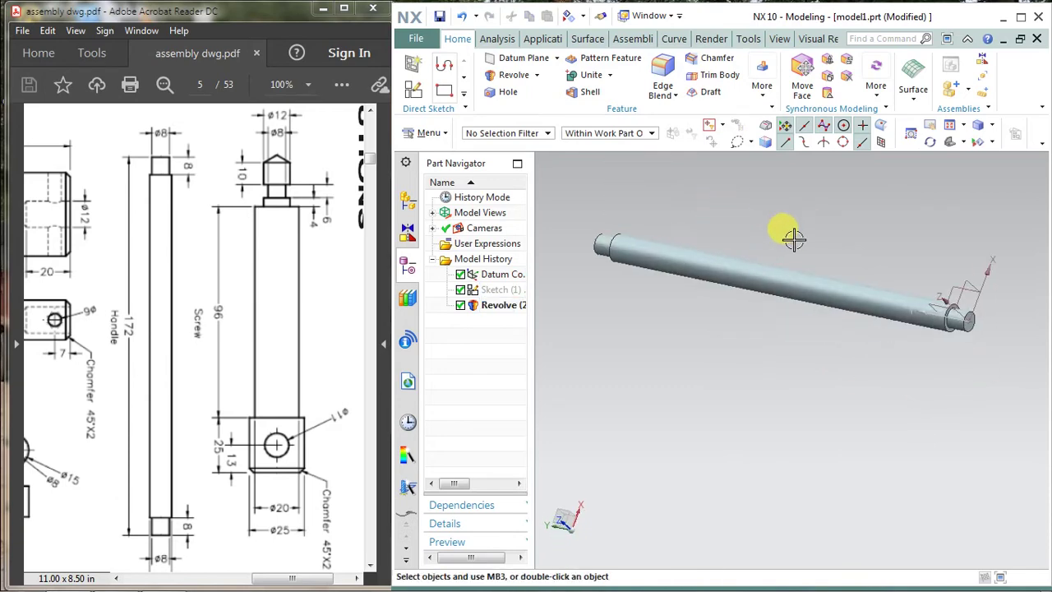
{"action": "right_click", "coordinate": [777, 274]}
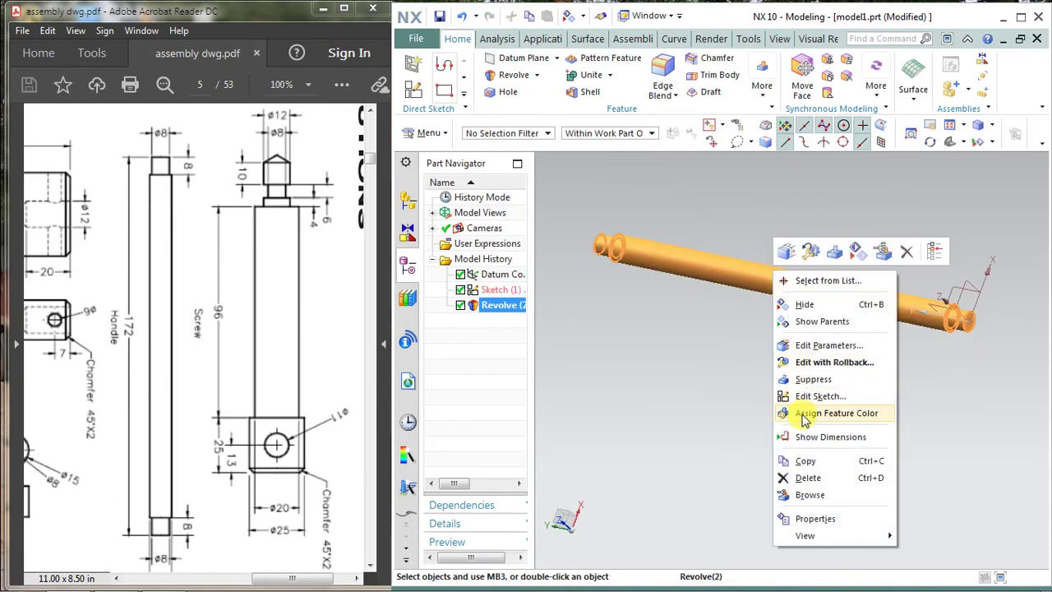
{"action": "left_click", "coordinate": [811, 412]}
{"action": "left_click", "coordinate": [446, 140]}
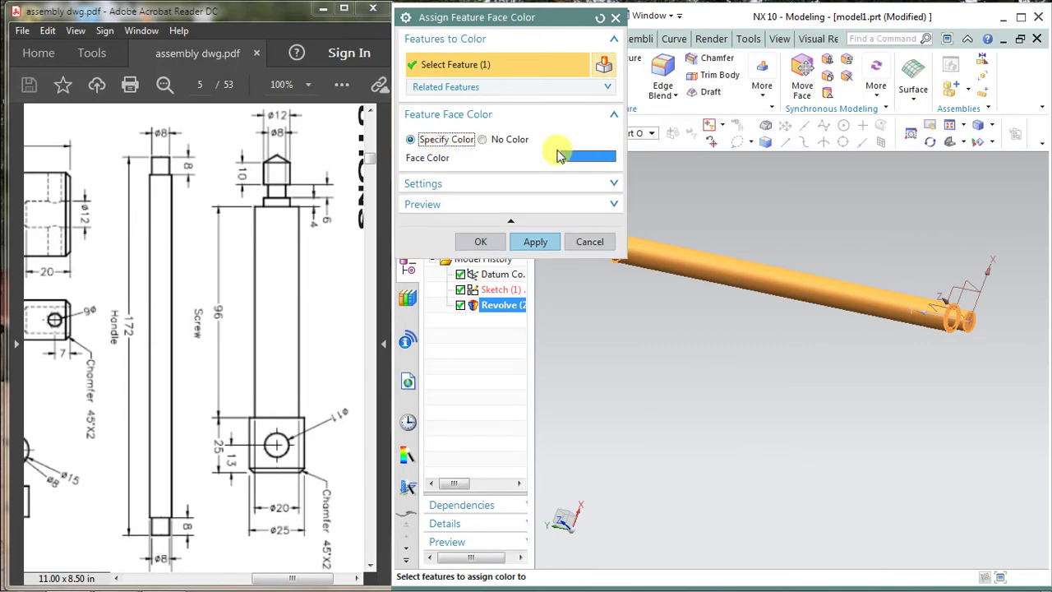
{"action": "left_click", "coordinate": [580, 165]}
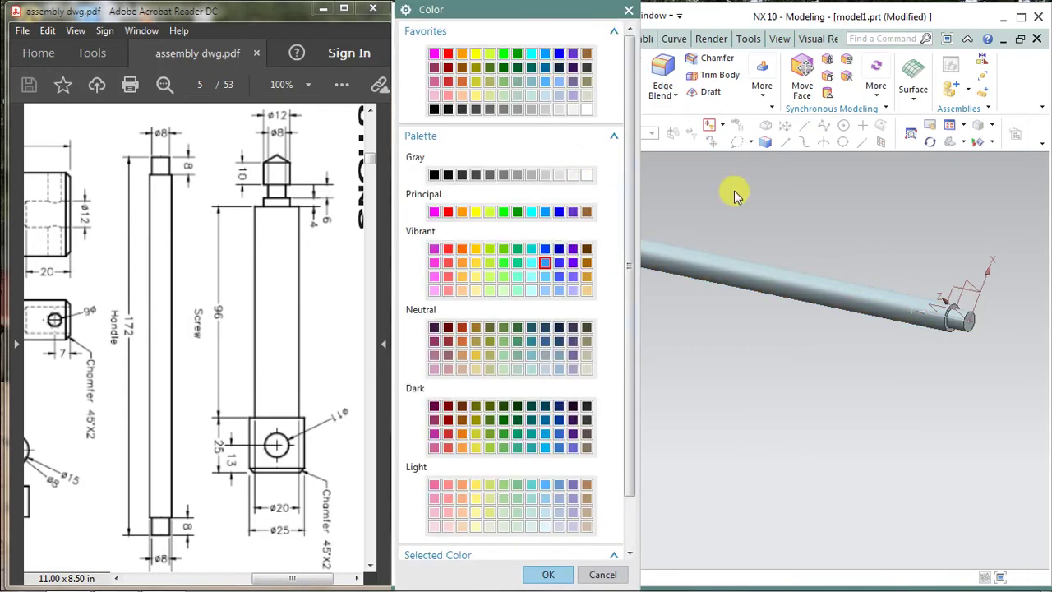
{"action": "middle_click_drag", "start_coordinate": [820, 229], "coordinate": [830, 229], "text": "shift"}
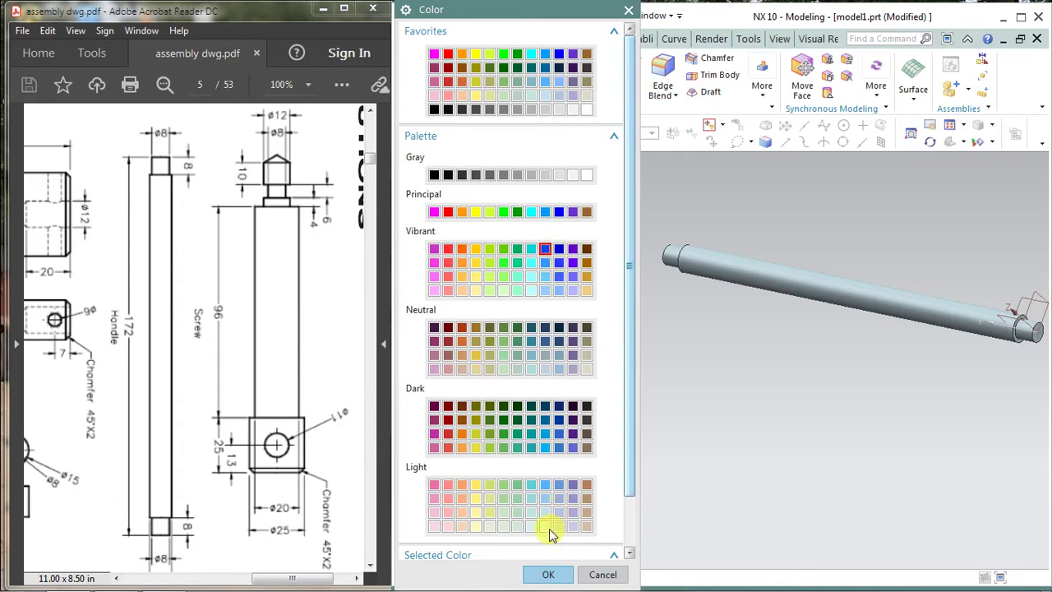
{"action": "left_click", "coordinate": [549, 574]}
{"action": "left_click", "coordinate": [535, 233]}
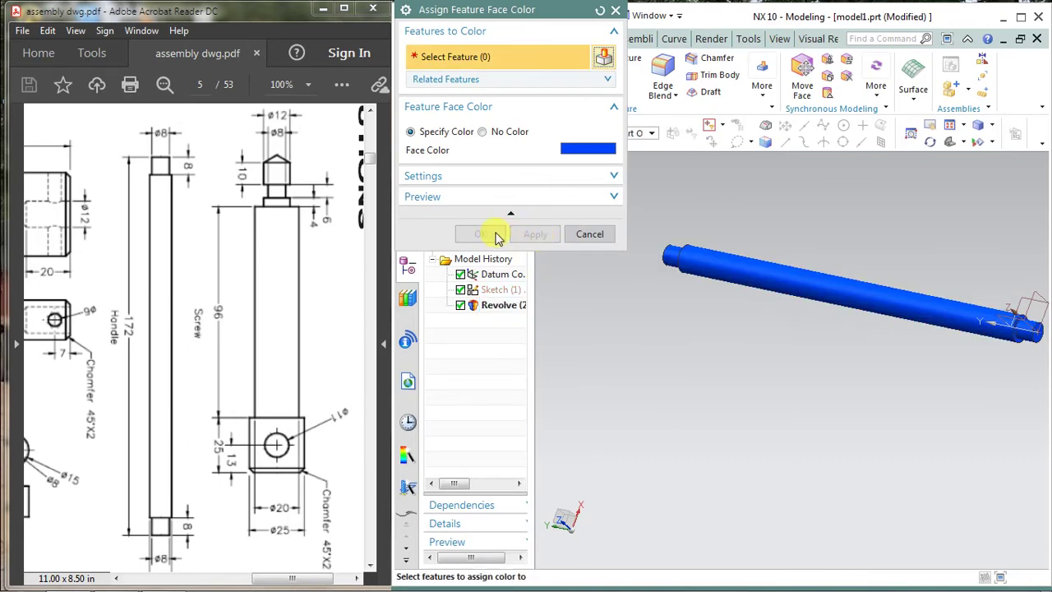
{"action": "left_click", "coordinate": [589, 235]}
Turn on True Shading for the view and look at the whole handle from an angle.
{"action": "middle_click_drag", "start_coordinate": [721, 235], "coordinate": [747, 228]}
{"action": "right_click", "coordinate": [750, 232]}
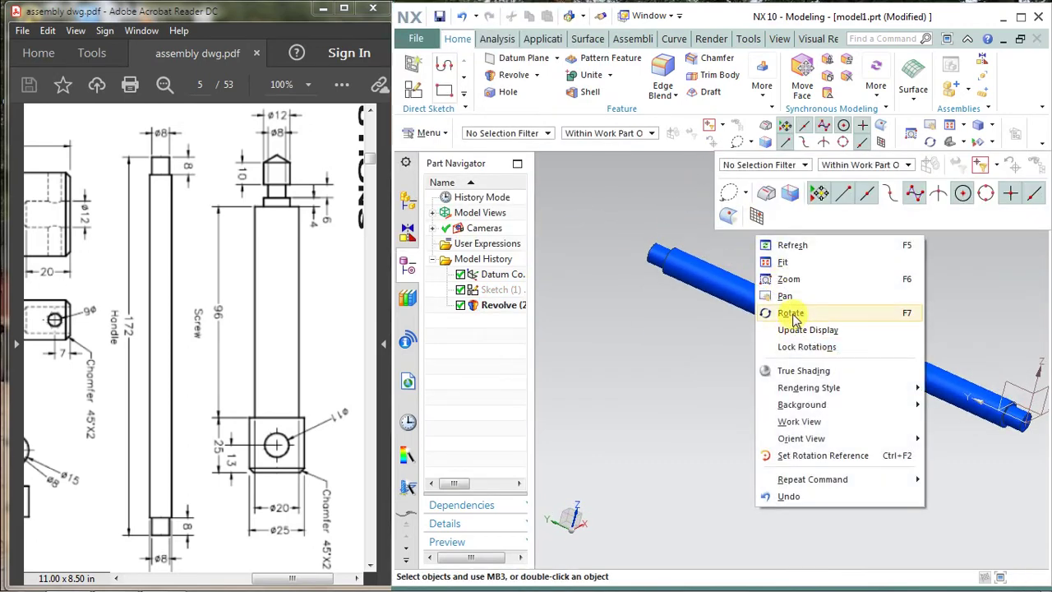
{"action": "left_click", "coordinate": [790, 371]}
{"action": "mouse_move", "coordinate": [773, 364]}
{"action": "middle_mouse_down"}
{"action": "mouse_move", "coordinate": [747, 357]}
{"action": "mouse_move", "coordinate": [747, 379]}
{"action": "mouse_move", "coordinate": [693, 388]}
{"action": "middle_mouse_up"}
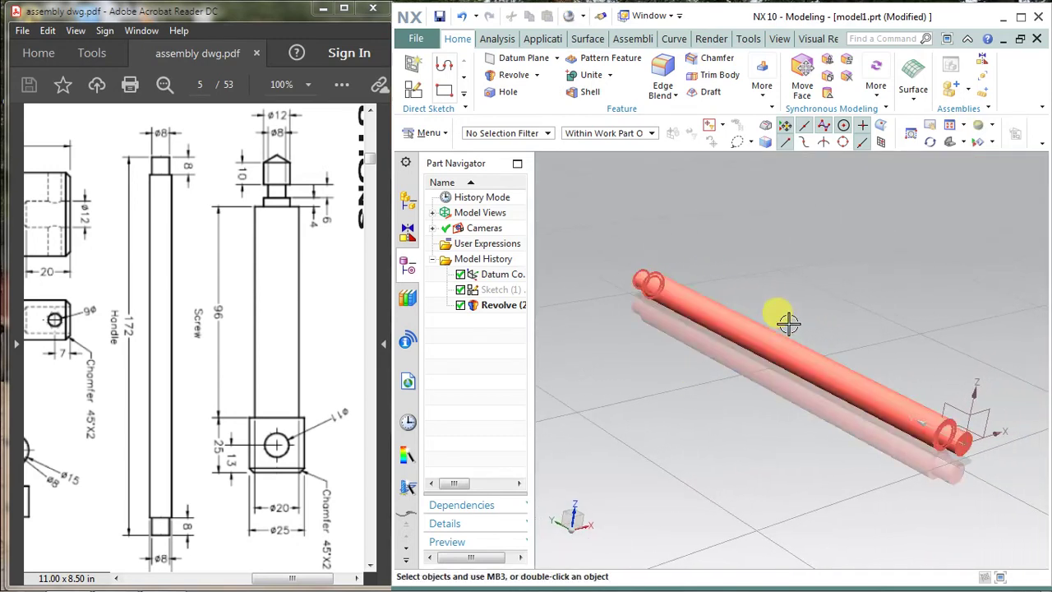
{"action": "scroll", "coordinate": [768, 282], "scroll_direction": "up", "scroll_amount": 2}
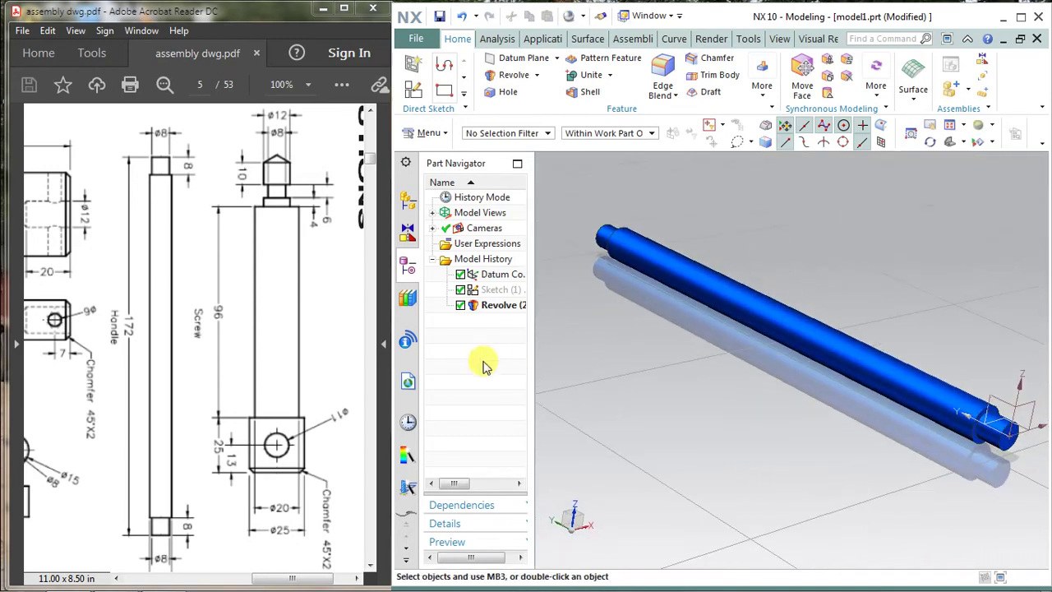
Find the Handle Screw drawing on page 5 of the assembly PDF.
{"action": "scroll", "coordinate": [93, 303], "scroll_direction": "down", "scroll_amount": 3}
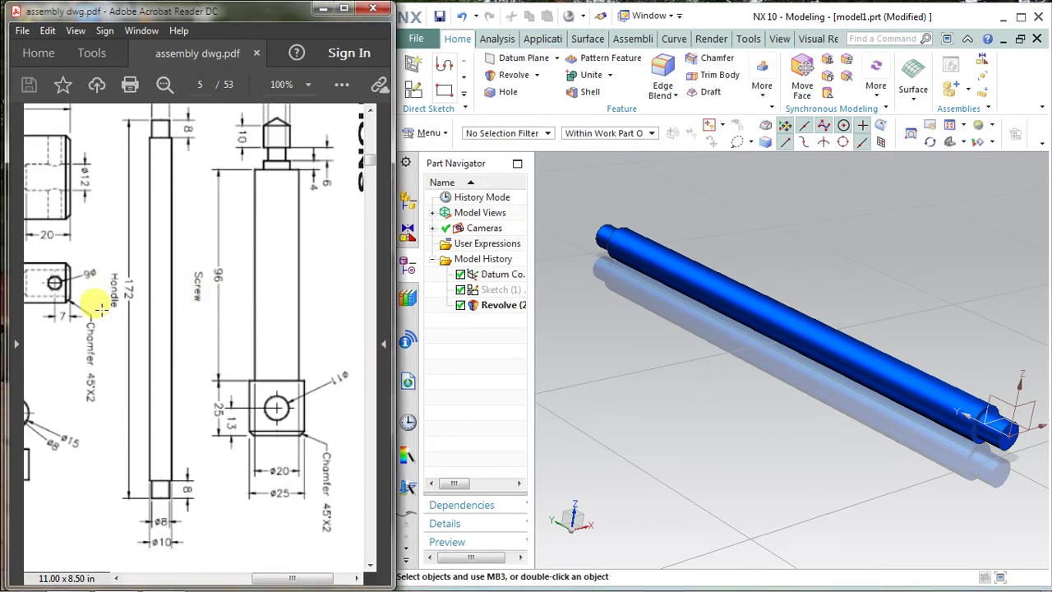
{"action": "scroll", "coordinate": [103, 305], "scroll_direction": "down", "scroll_amount": 10}
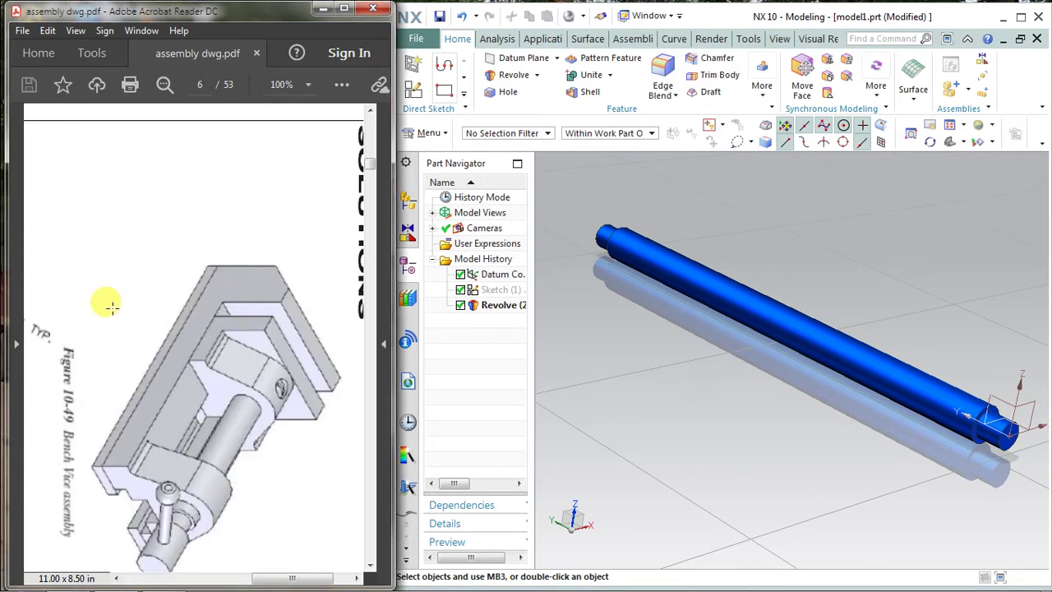
{"action": "scroll", "coordinate": [107, 300], "scroll_direction": "up", "scroll_amount": 10}
{"action": "left_click_drag", "start_coordinate": [287, 576], "coordinate": [247, 579]}
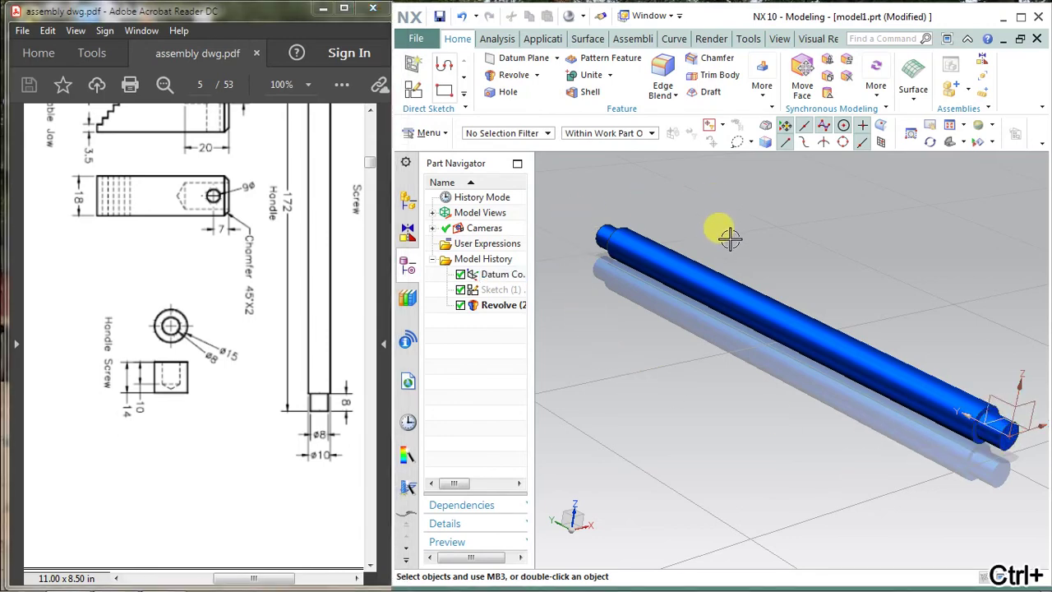
Save the part as Handle 4 in the Pipe vice assembly folder and close it.
{"action": "key", "text": "ctrl+s"}
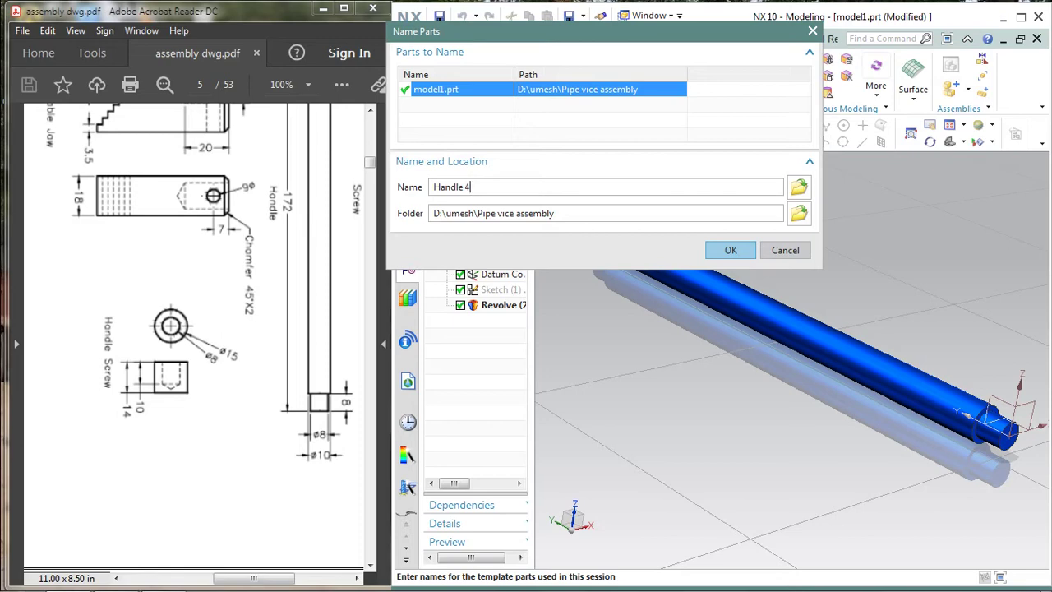
{"action": "left_click", "coordinate": [720, 250]}
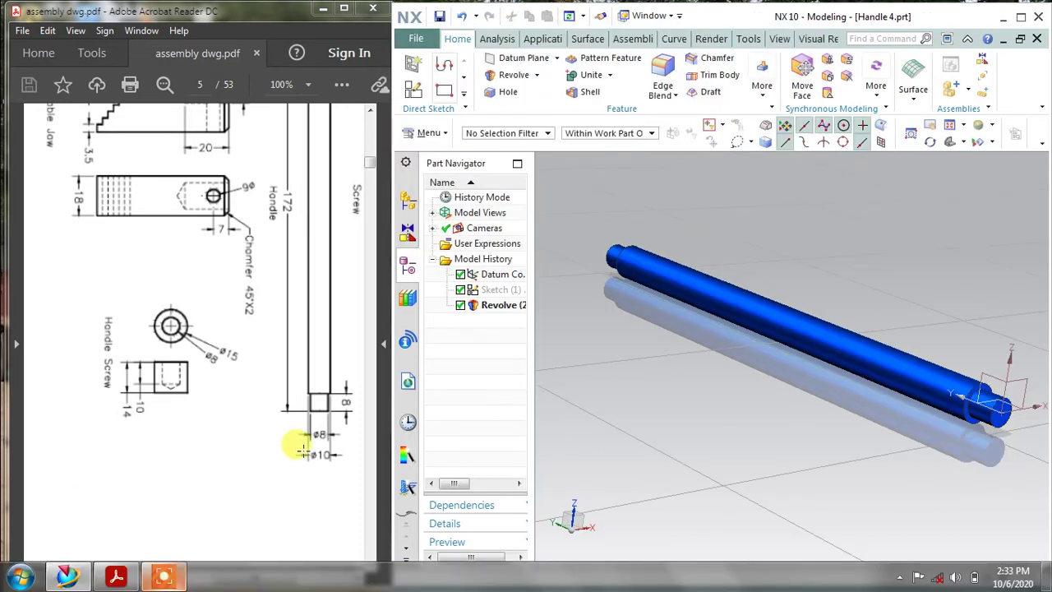
{"action": "middle_click_drag", "start_coordinate": [808, 268], "coordinate": [795, 264], "text": "shift"}
{"action": "key", "text": "ctrl+s"}
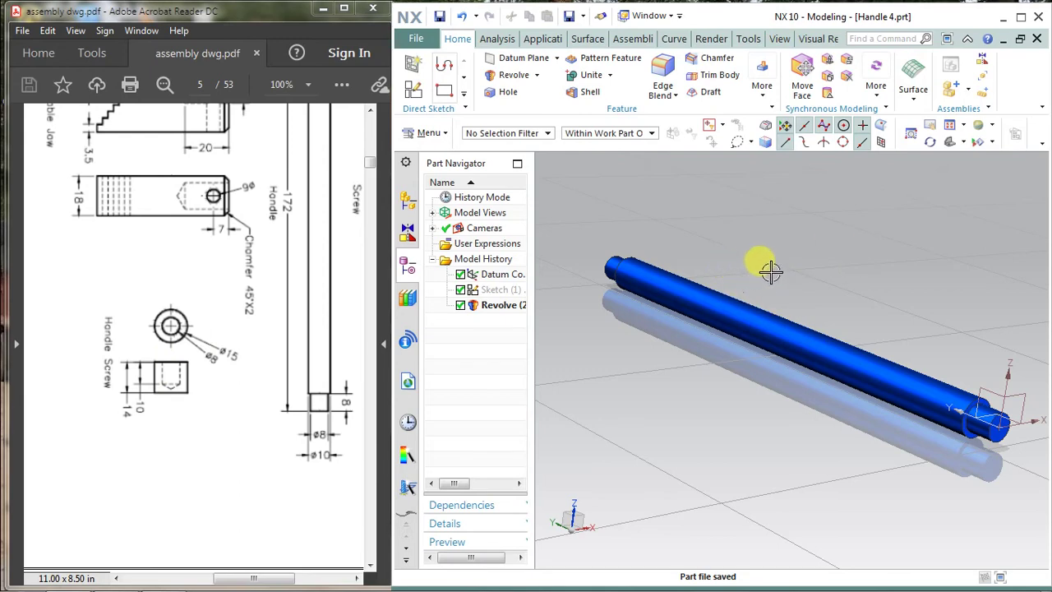
{"action": "left_click", "coordinate": [1038, 39]}
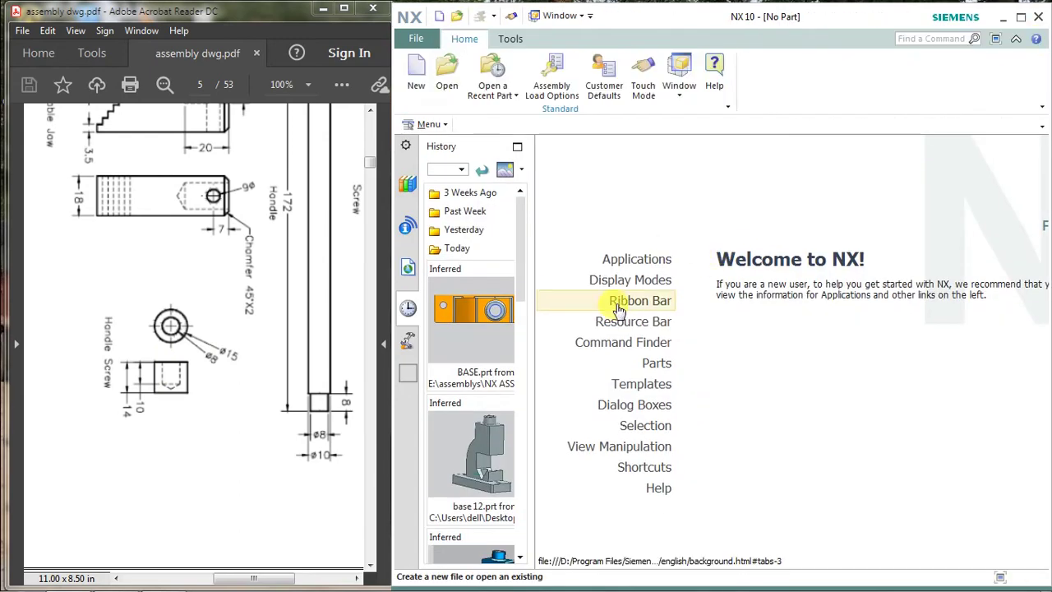
Create a new part from the Model template in millimetres and start a sketch on the YZ plane.
{"action": "left_click", "coordinate": [409, 78]}
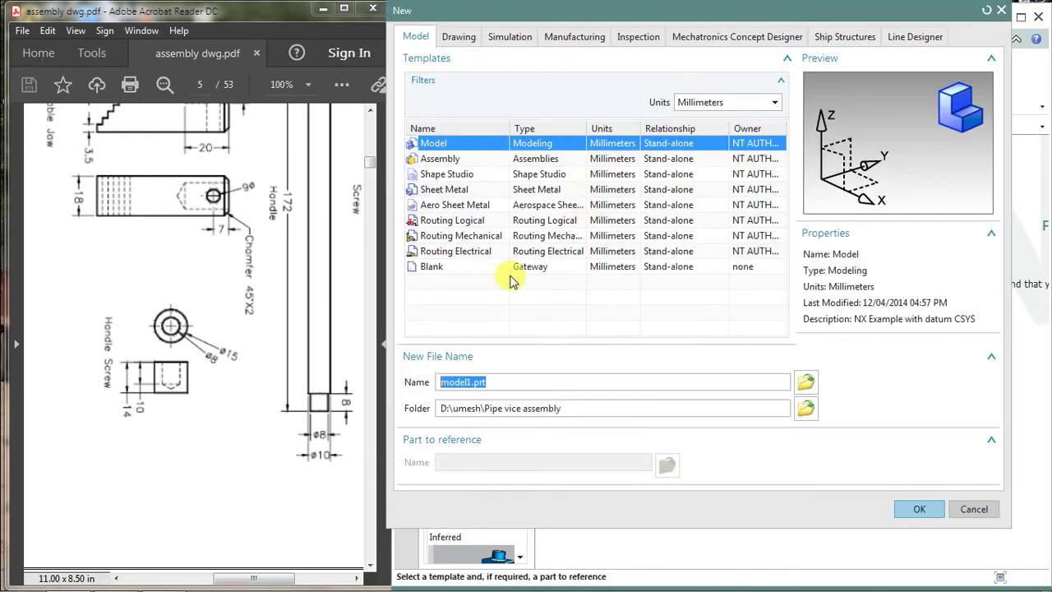
{"action": "left_click", "coordinate": [917, 506]}
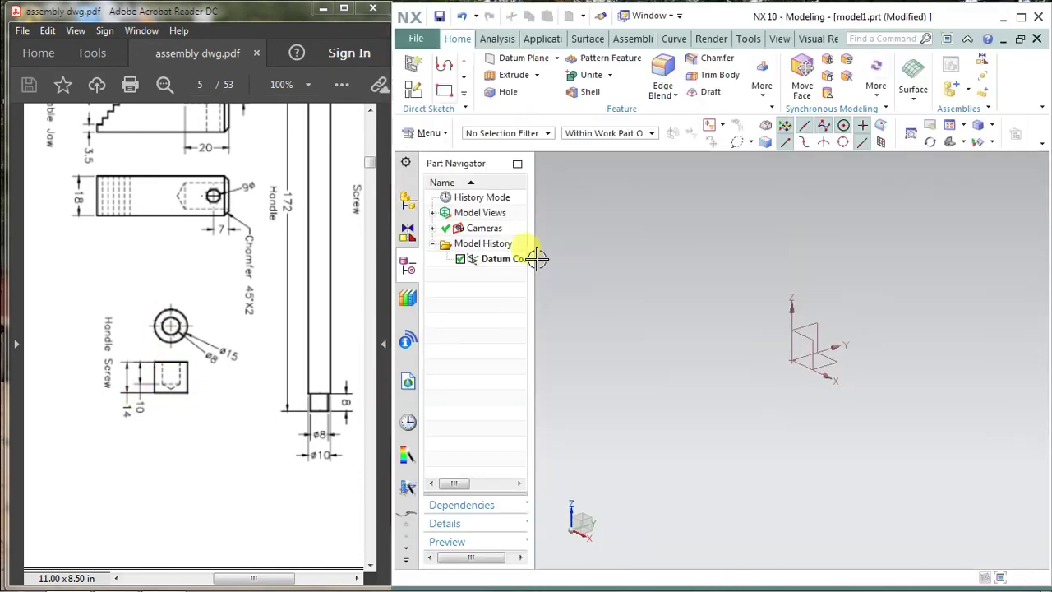
{"action": "left_click", "coordinate": [415, 74]}
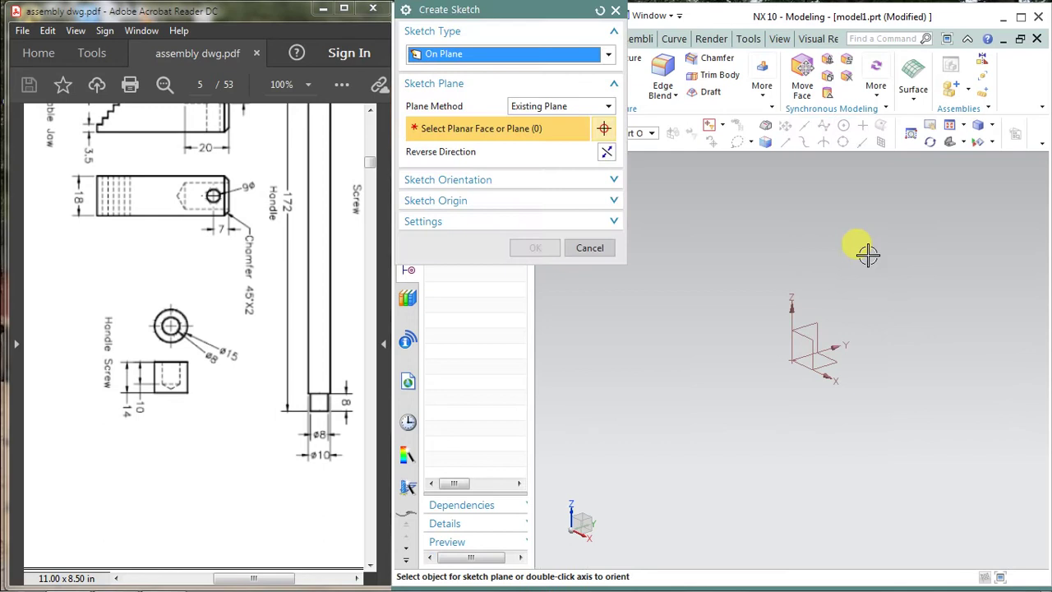
{"action": "left_click", "coordinate": [807, 317]}
{"action": "left_click", "coordinate": [543, 250]}
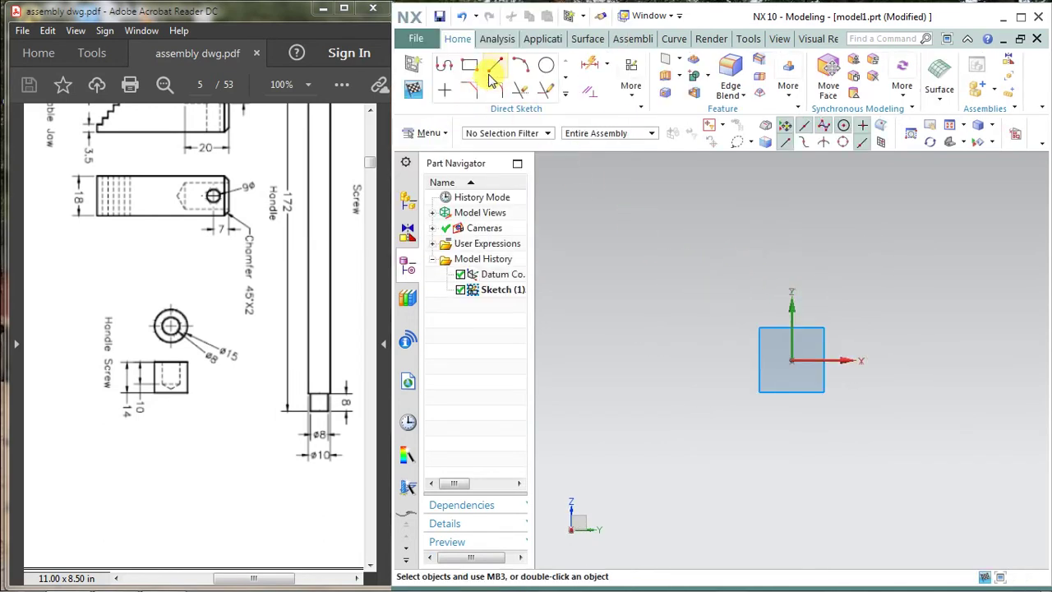
Sketch a 30 mm horizontal line from the origin and a vertical line about 57.7 mm long up from its end.
{"action": "left_click", "coordinate": [793, 360]}
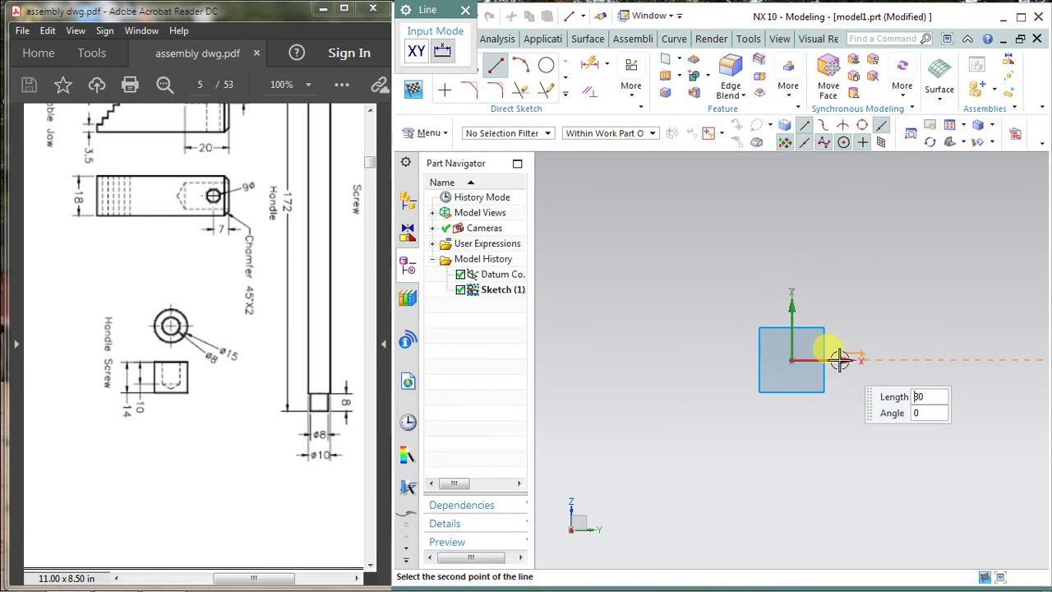
{"action": "left_click", "coordinate": [841, 360]}
{"action": "left_click", "coordinate": [841, 265]}
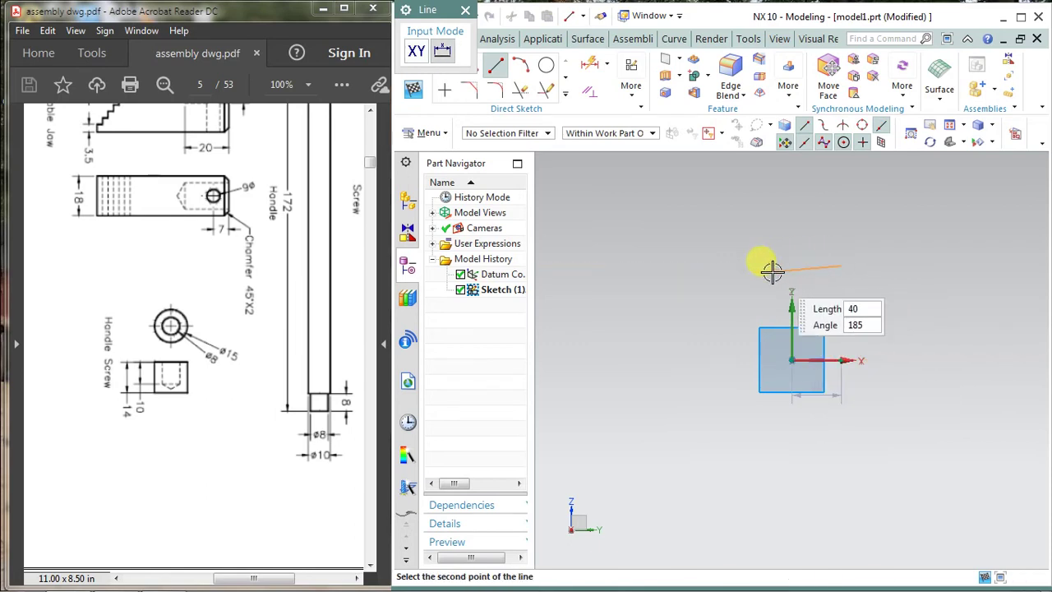
{"action": "left_click", "coordinate": [839, 359]}
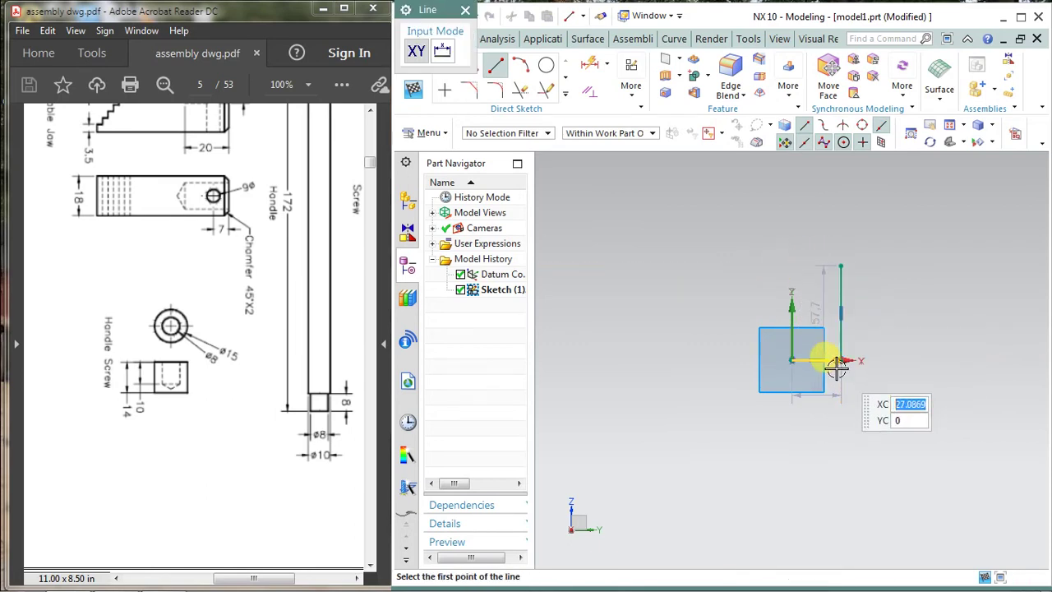
{"action": "key", "text": "Escape"}
{"action": "left_click", "coordinate": [793, 360]}
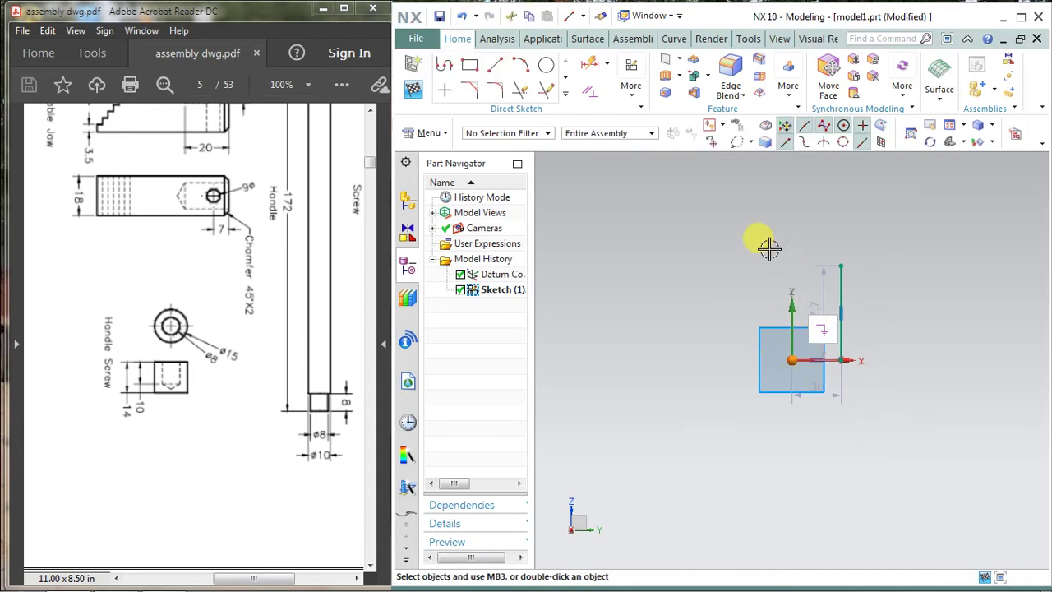
{"action": "left_click", "coordinate": [491, 85]}
{"action": "left_click", "coordinate": [792, 360]}
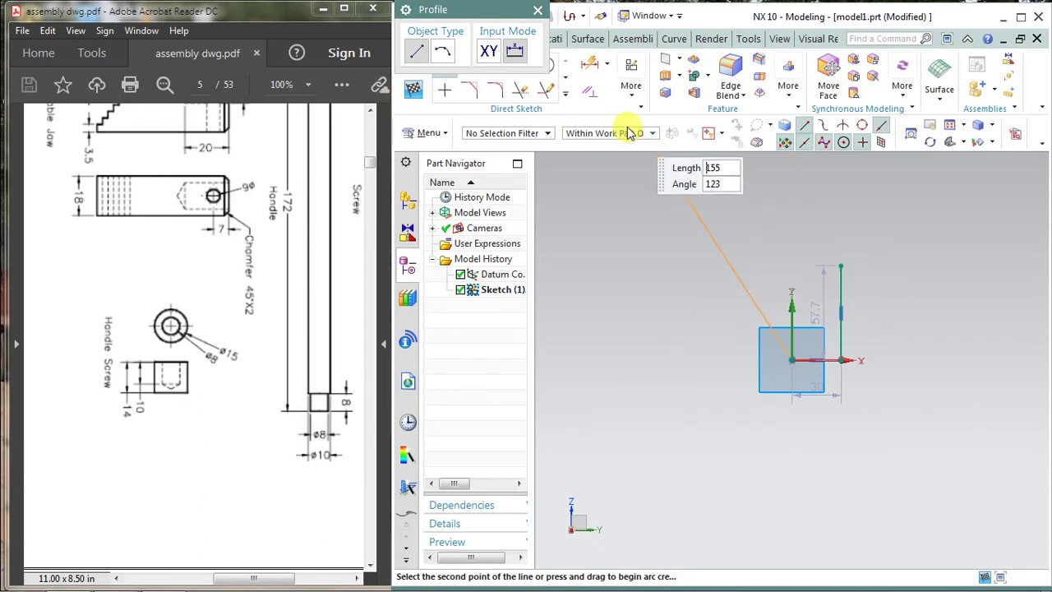
{"action": "left_click", "coordinate": [537, 12]}
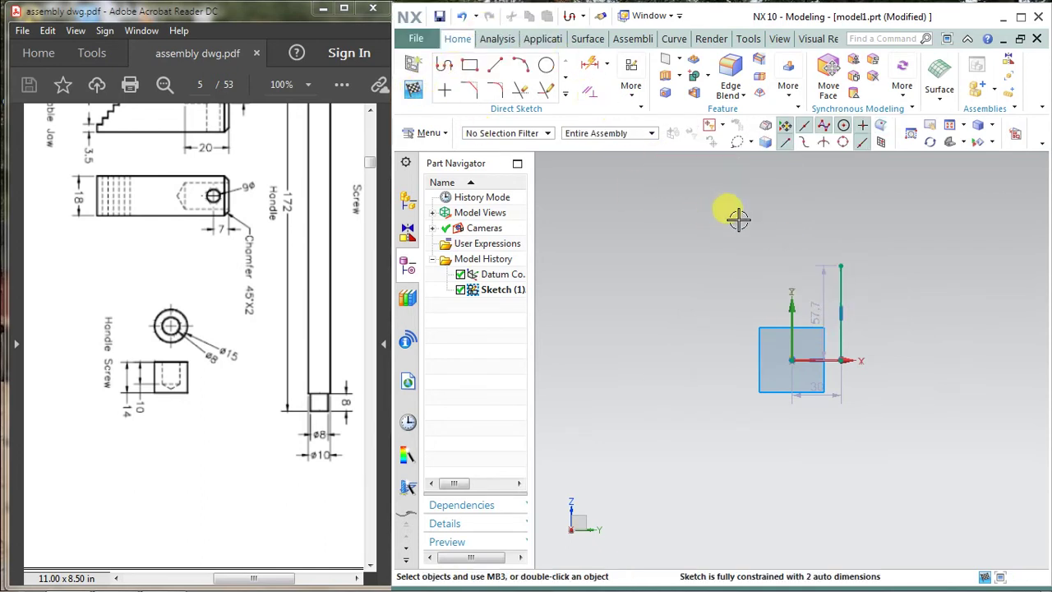
Finish the sketch with the two perpendicular lines, leaving the Profile tool.
{"action": "left_click", "coordinate": [473, 90]}
{"action": "scroll", "coordinate": [765, 357], "scroll_direction": "up", "scroll_amount": 2}
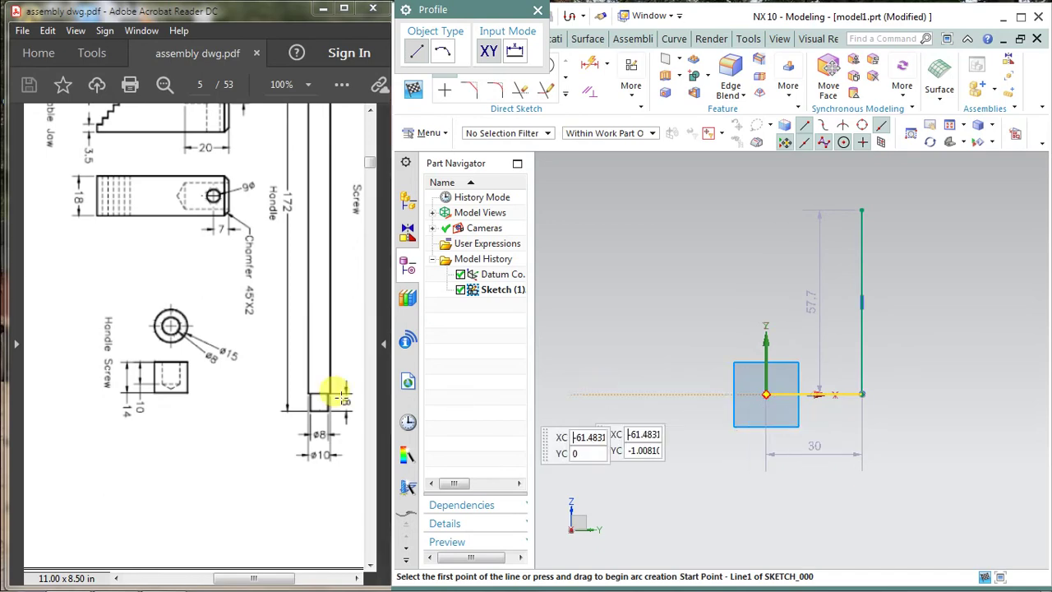
{"action": "left_click", "coordinate": [417, 89]}
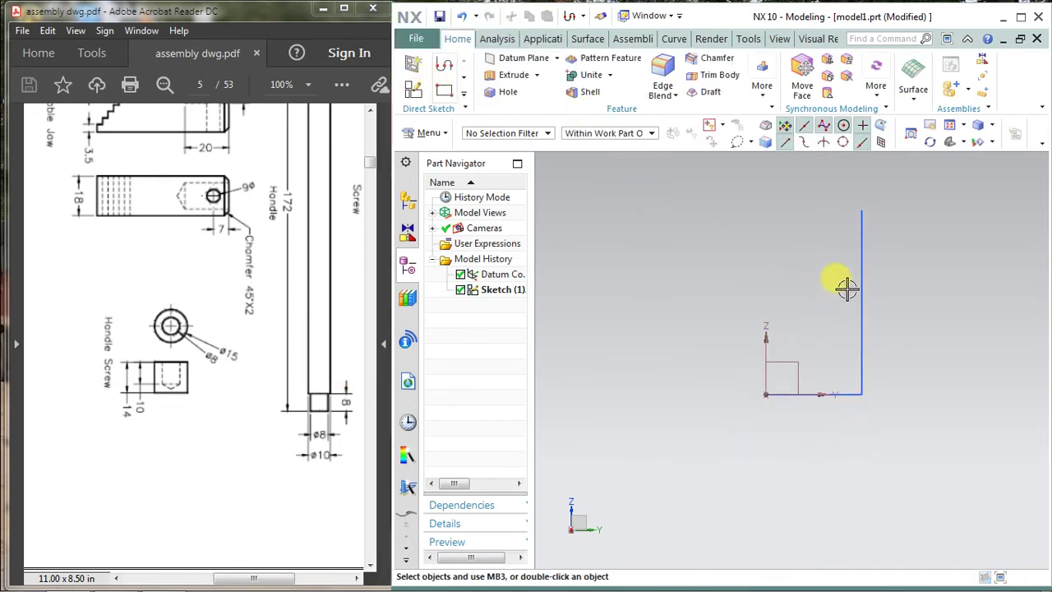
Close the current part without saving and create a new part from the Model template in millimetres.
{"action": "left_click", "coordinate": [1037, 38]}
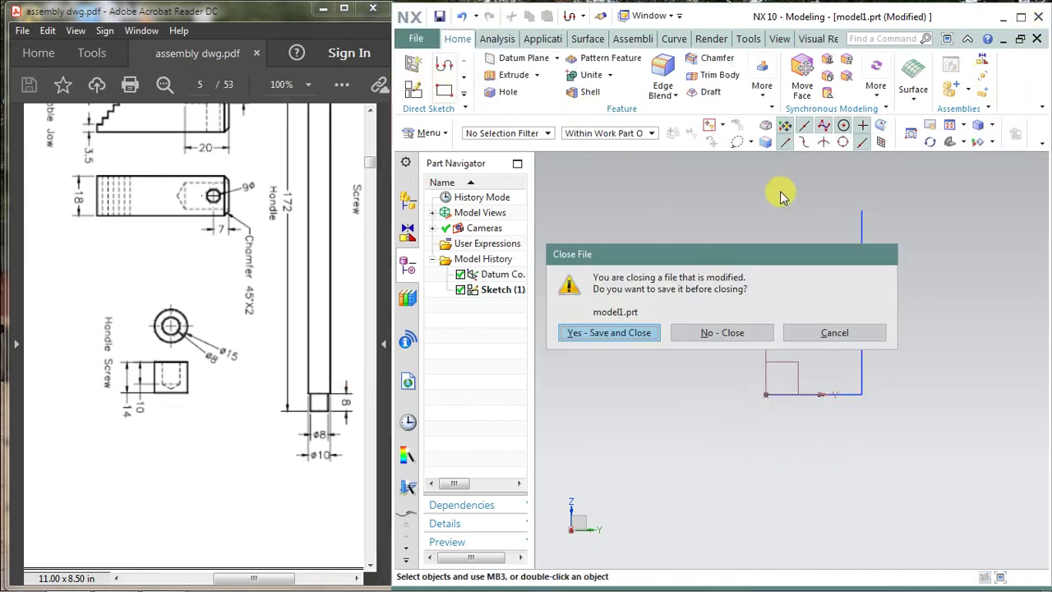
{"action": "left_click", "coordinate": [709, 333]}
{"action": "left_click", "coordinate": [442, 95]}
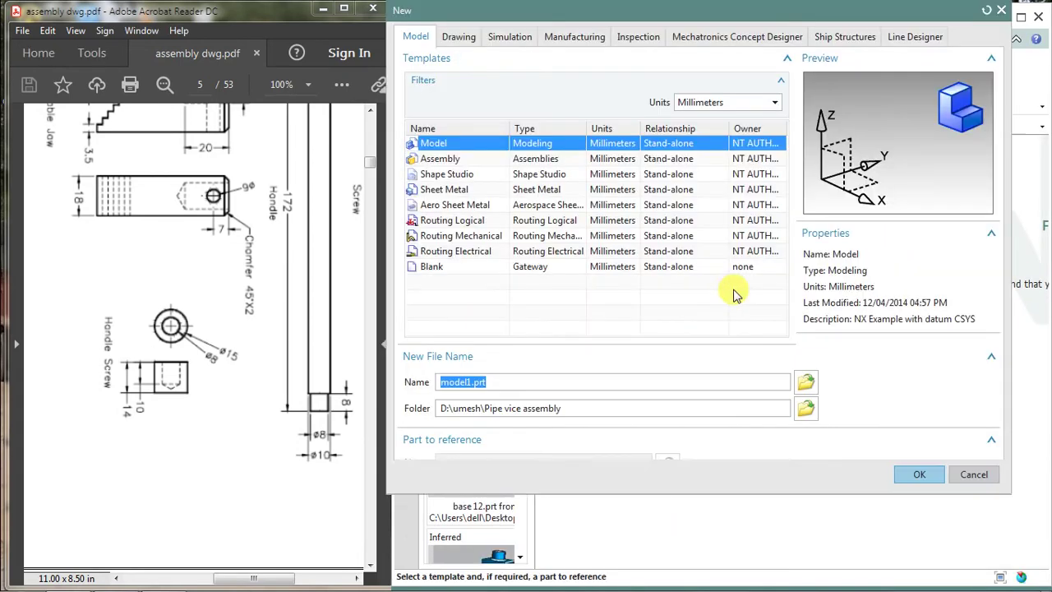
{"action": "left_click", "coordinate": [923, 508]}
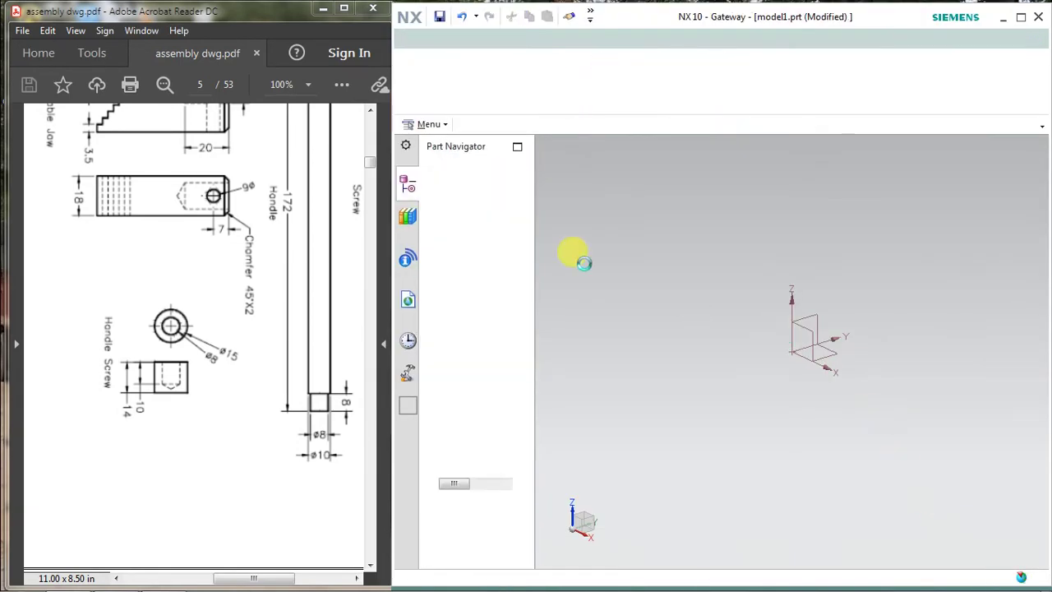
Sketch a 15 mm diameter circle centred on the origin of the XY plane and finish the sketch.
{"action": "left_click", "coordinate": [425, 85]}
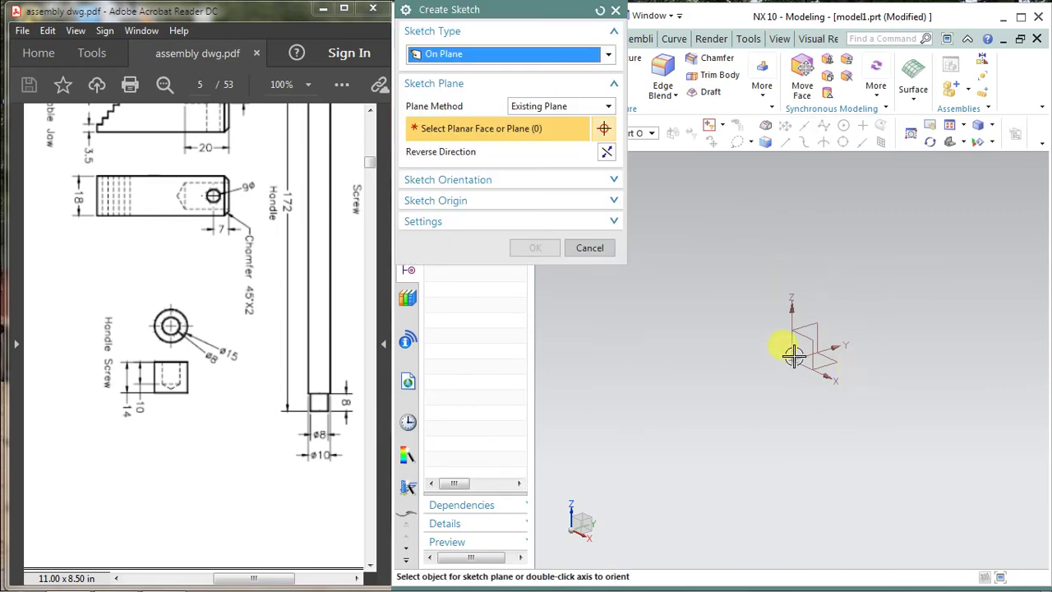
{"action": "left_click", "coordinate": [829, 364]}
{"action": "left_click", "coordinate": [536, 248]}
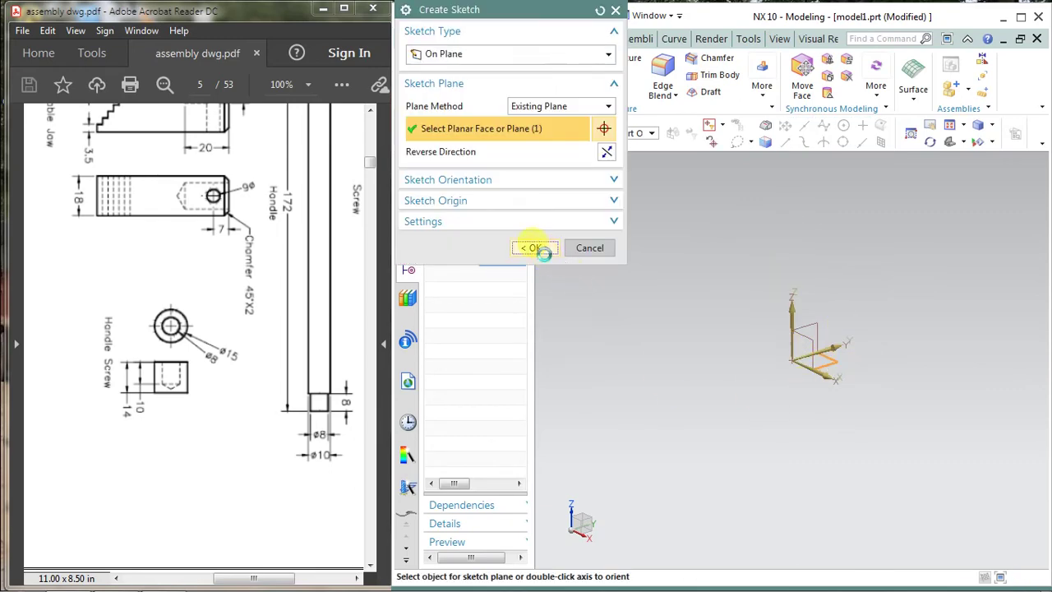
{"action": "left_click", "coordinate": [546, 66]}
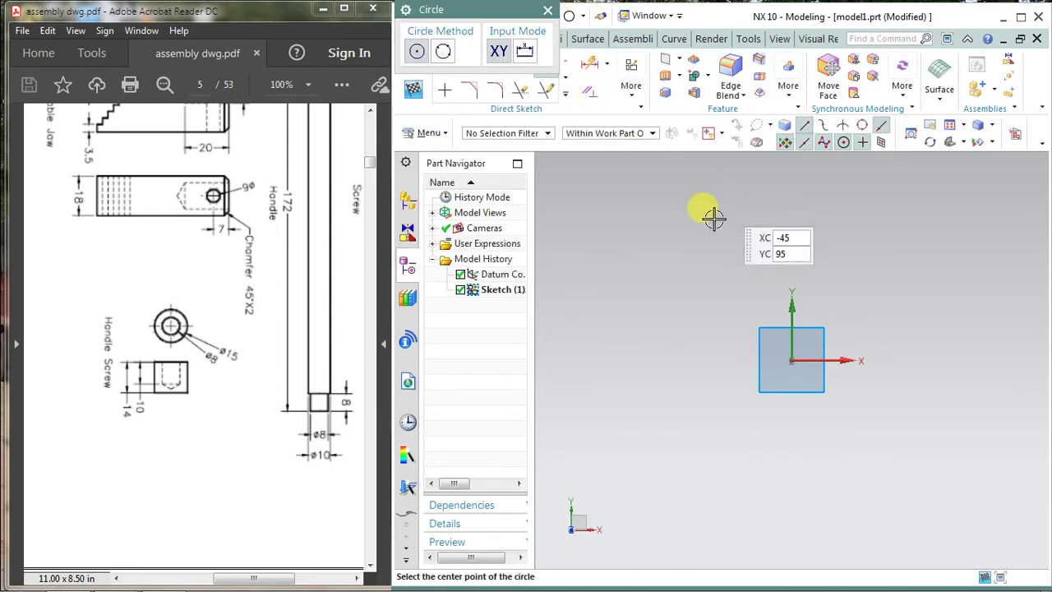
{"action": "left_click", "coordinate": [792, 360]}
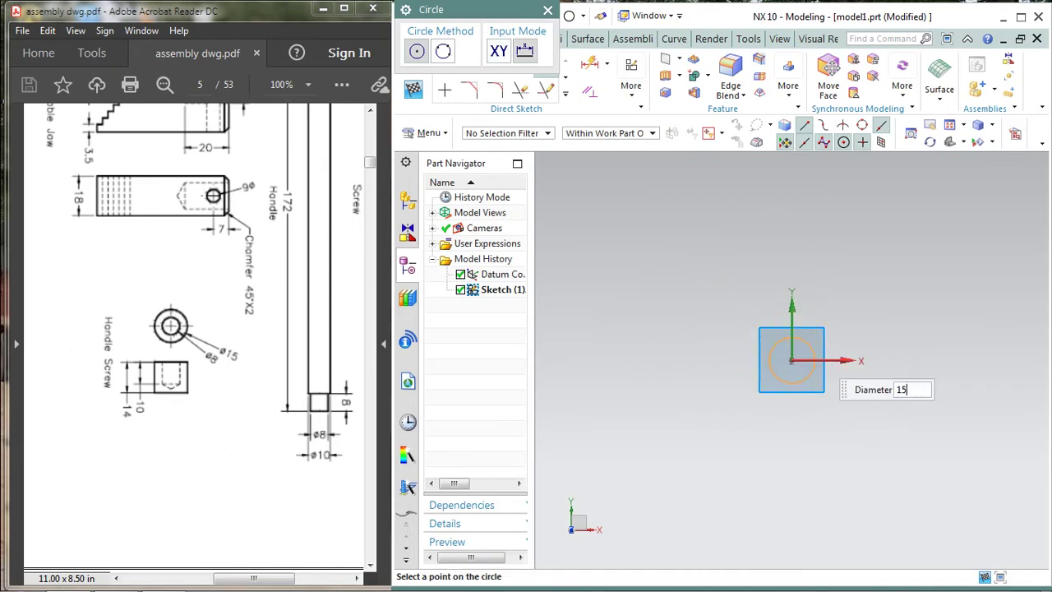
{"action": "key", "text": "Return"}
{"action": "left_click", "coordinate": [548, 10]}
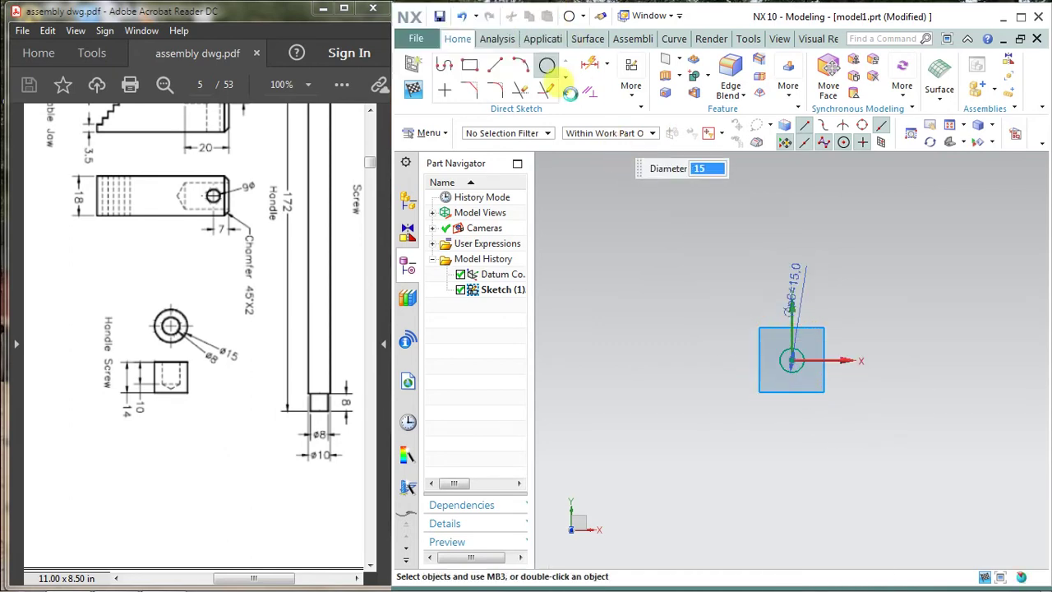
{"action": "left_click", "coordinate": [415, 89]}
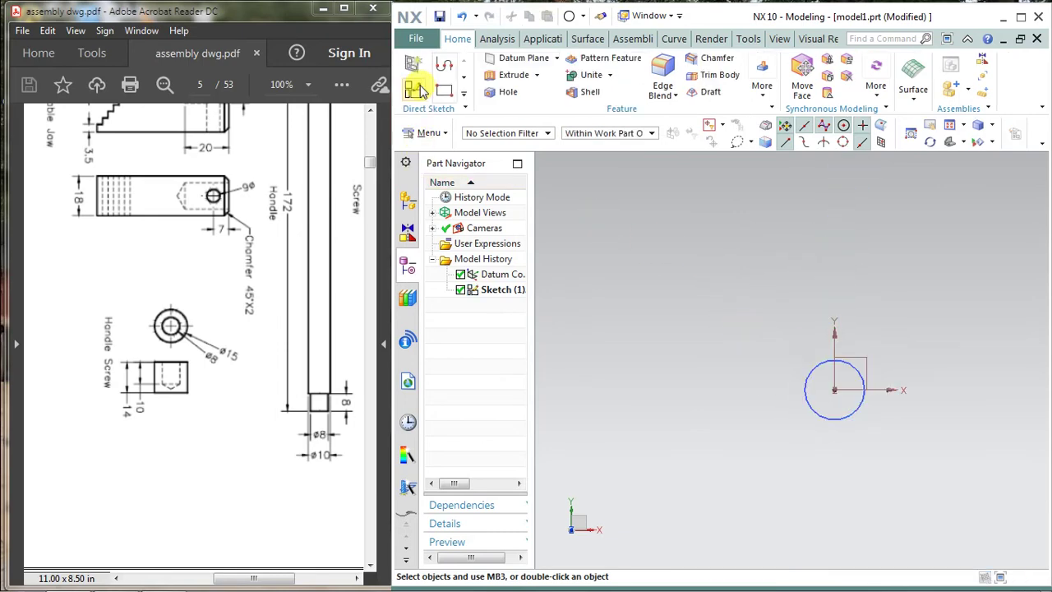
Extrude the circle as a solid from a start distance of 0 to an end distance of 14 mm.
{"action": "left_click", "coordinate": [510, 74]}
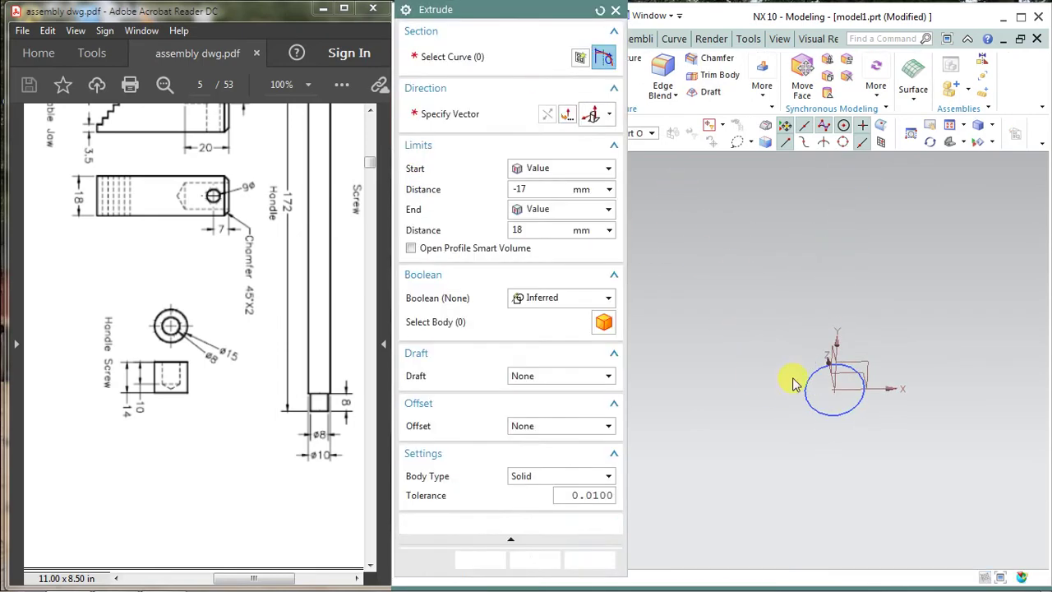
{"action": "left_click", "coordinate": [812, 411]}
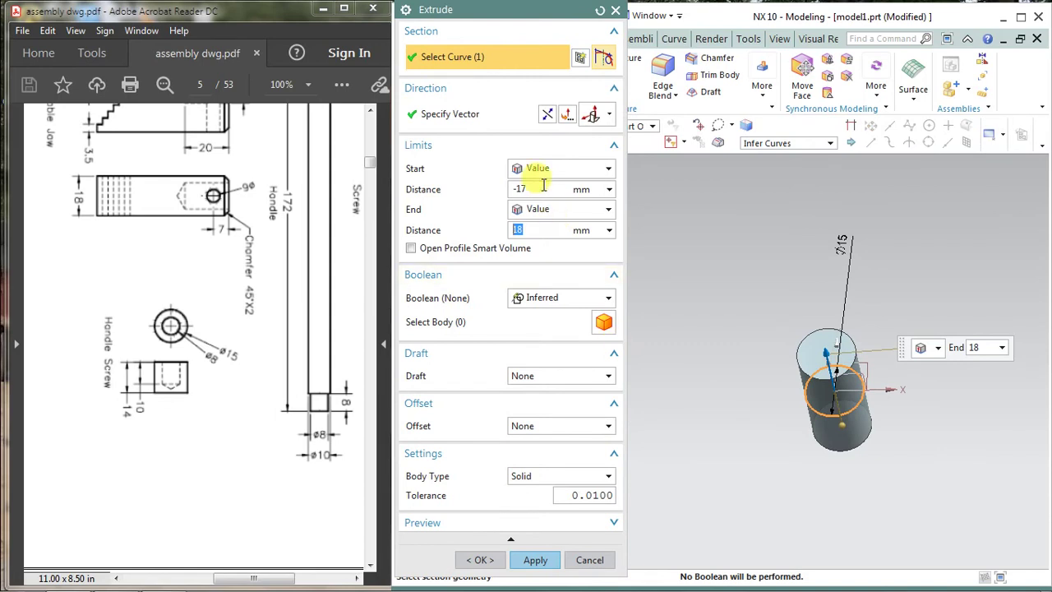
{"action": "type", "text": "0"}
{"action": "key", "text": "Return"}
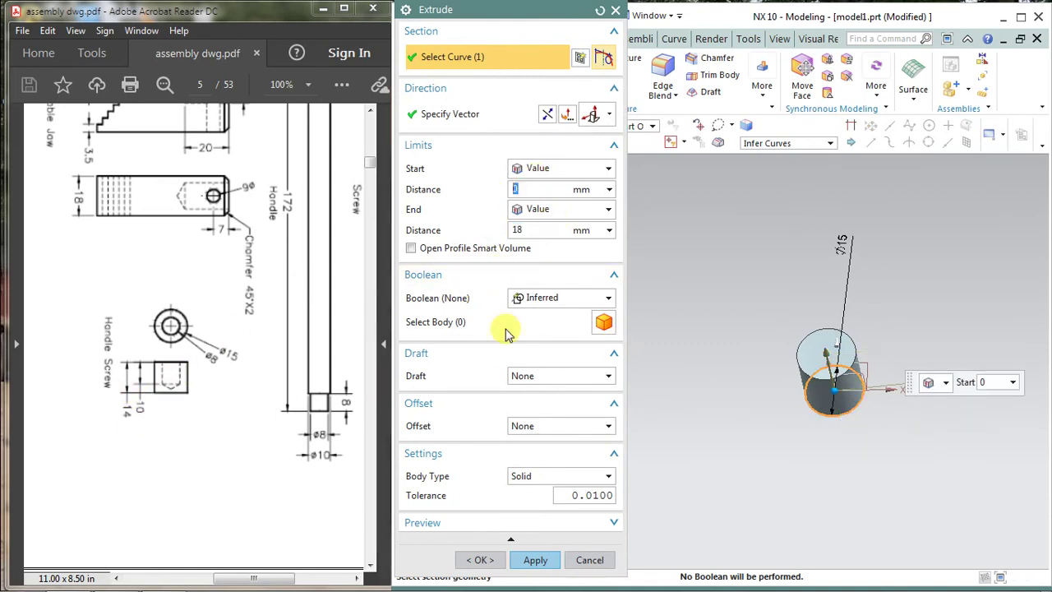
{"action": "left_click", "coordinate": [528, 230]}
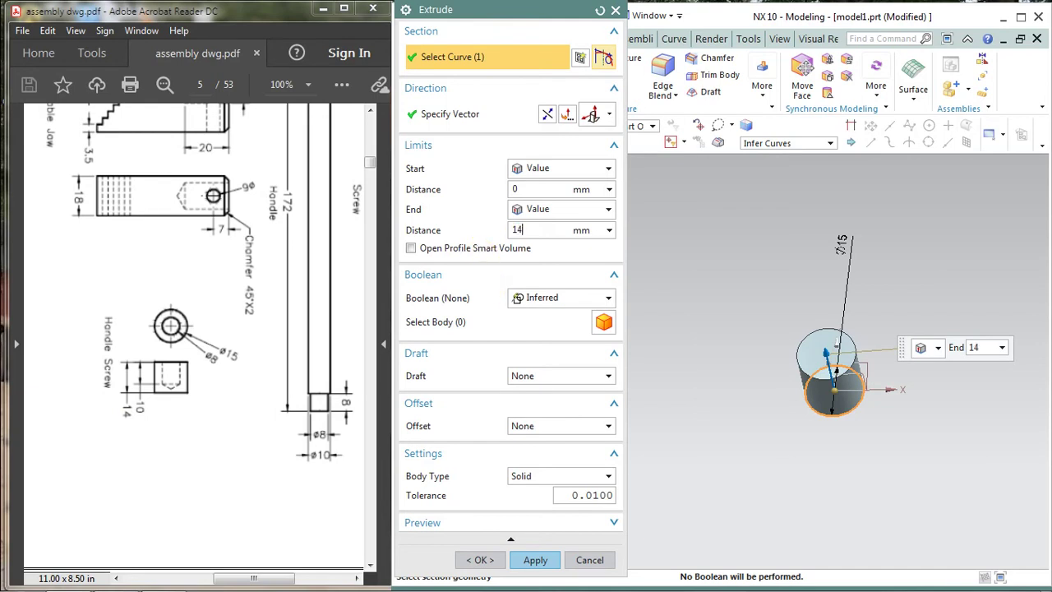
{"action": "left_click", "coordinate": [535, 560]}
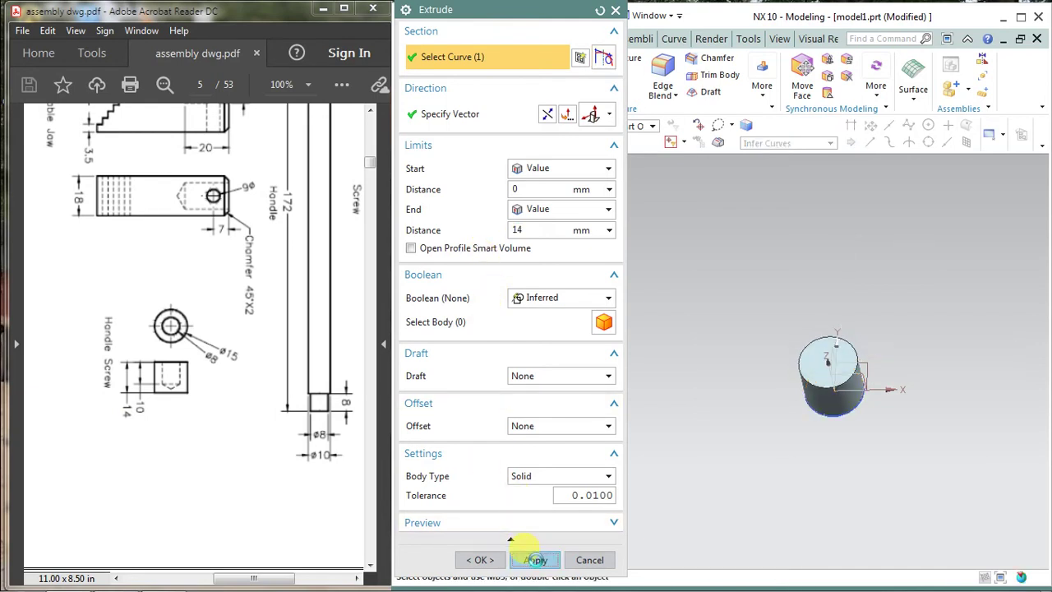
{"action": "left_click", "coordinate": [590, 560]}
Hide the circle sketch at the base of the cylinder.
{"action": "middle_click_drag", "start_coordinate": [806, 427], "coordinate": [849, 418]}
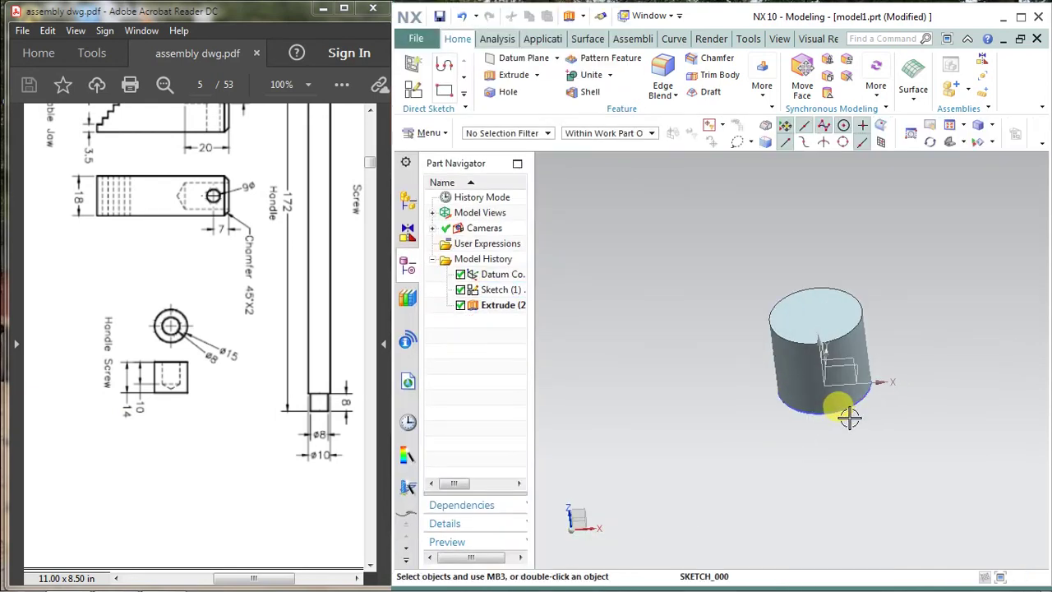
{"action": "right_click", "coordinate": [850, 417]}
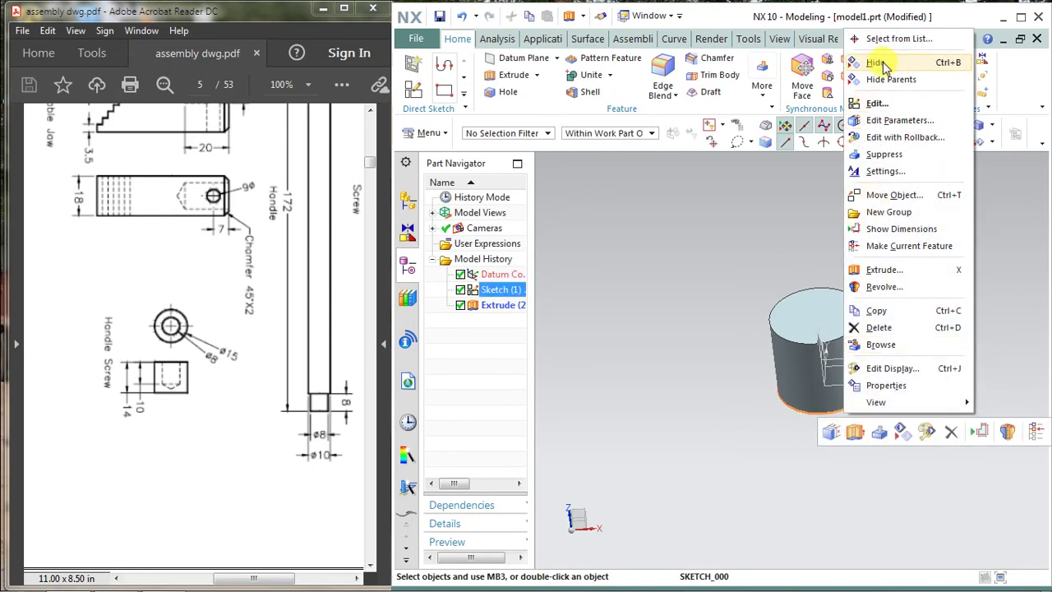
{"action": "left_click", "coordinate": [876, 63]}
{"action": "middle_click_drag", "start_coordinate": [925, 337], "coordinate": [837, 333], "text": "shift"}
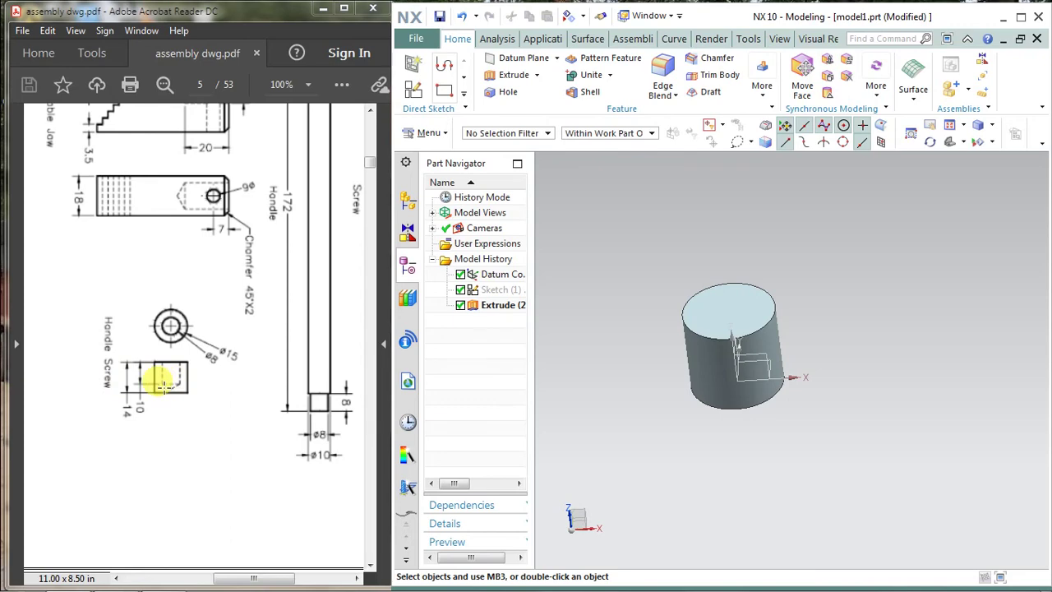
Cut a simple 8 mm diameter hole, 10 mm deep with a 118° tip angle, at the centre of the cylinder's top face.
{"action": "left_click", "coordinate": [503, 91]}
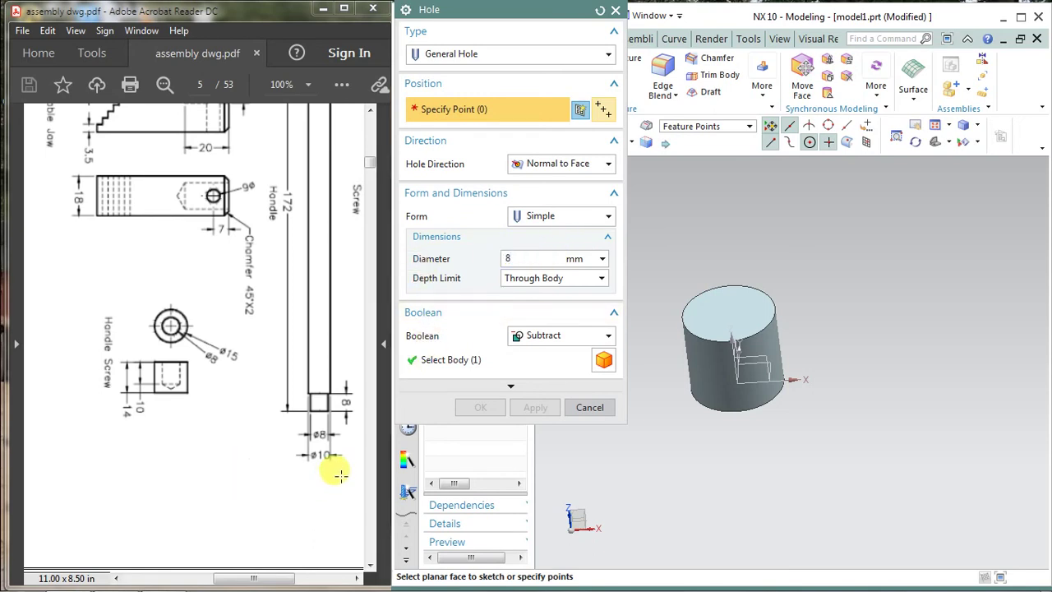
{"action": "left_click", "coordinate": [567, 277]}
{"action": "left_click", "coordinate": [532, 295]}
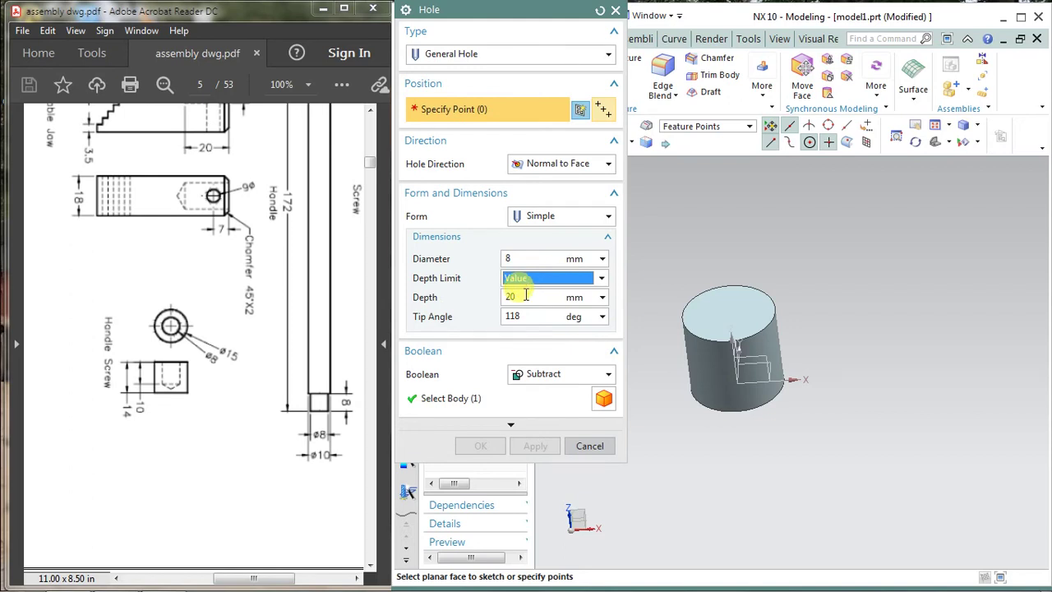
{"action": "left_click", "coordinate": [526, 295]}
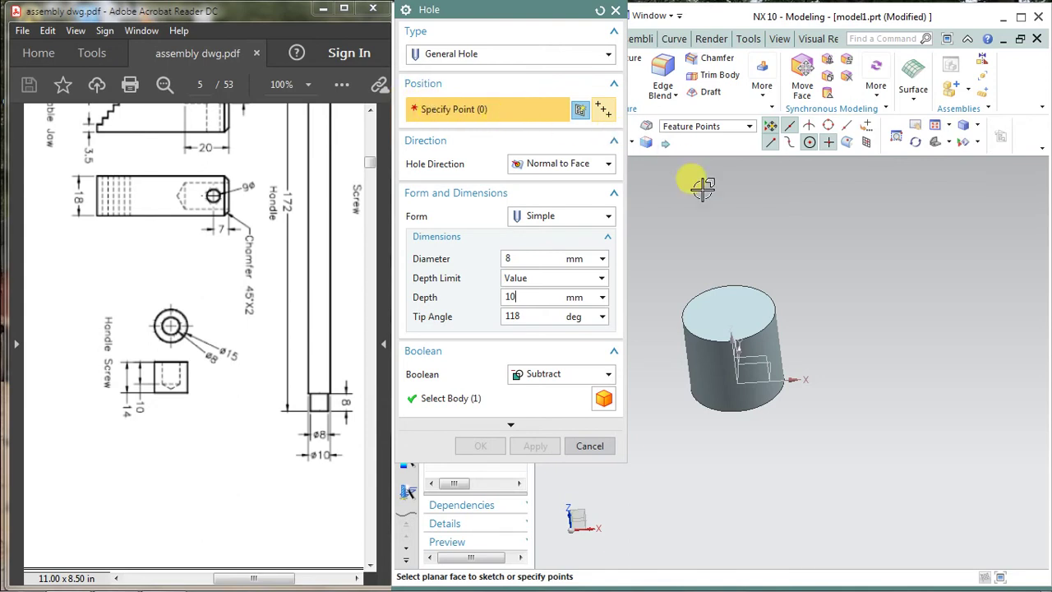
{"action": "scroll", "coordinate": [760, 266], "scroll_direction": "down", "scroll_amount": 1}
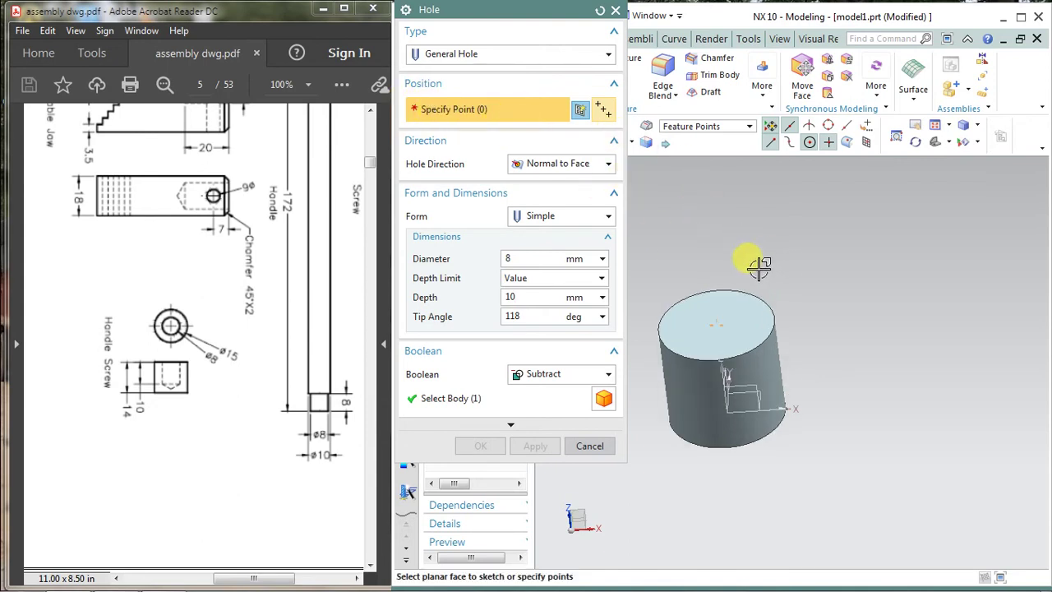
{"action": "middle_click_drag", "start_coordinate": [761, 265], "coordinate": [825, 224], "text": "shift"}
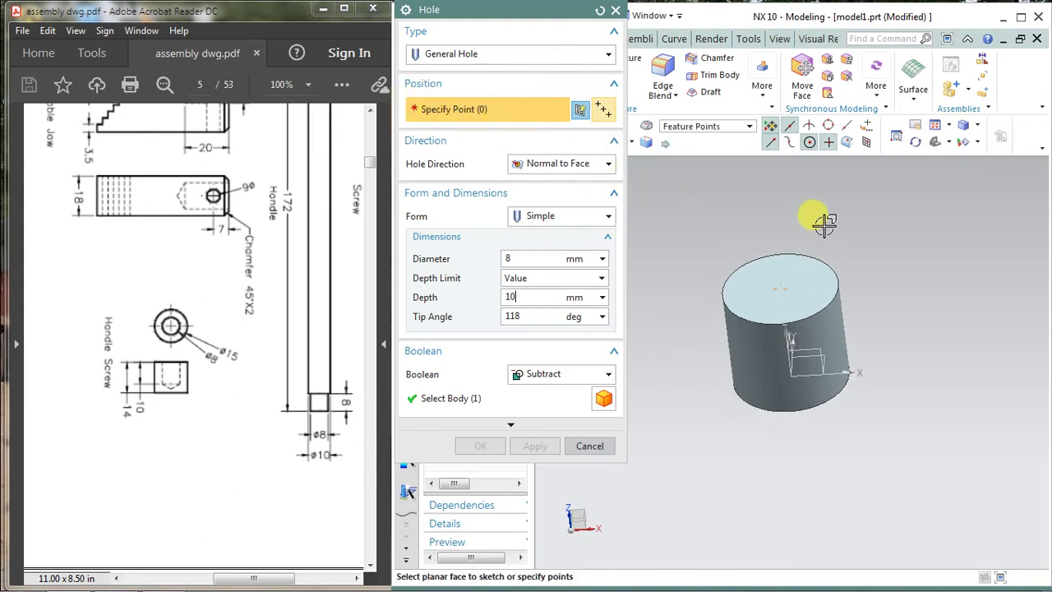
{"action": "left_click", "coordinate": [780, 284]}
{"action": "middle_click_drag", "start_coordinate": [777, 282], "coordinate": [785, 267]}
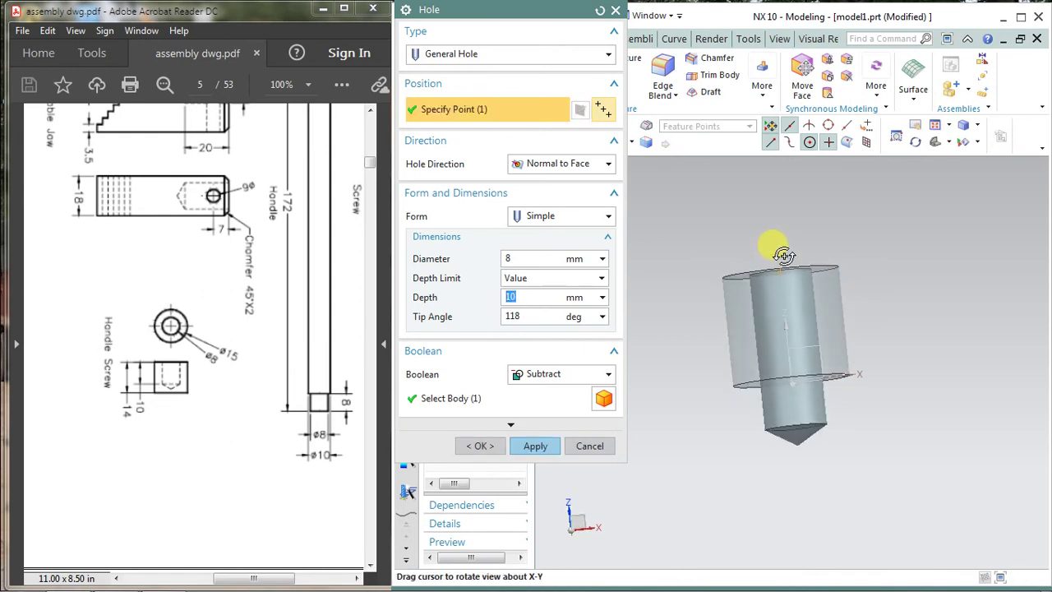
{"action": "left_click", "coordinate": [540, 257]}
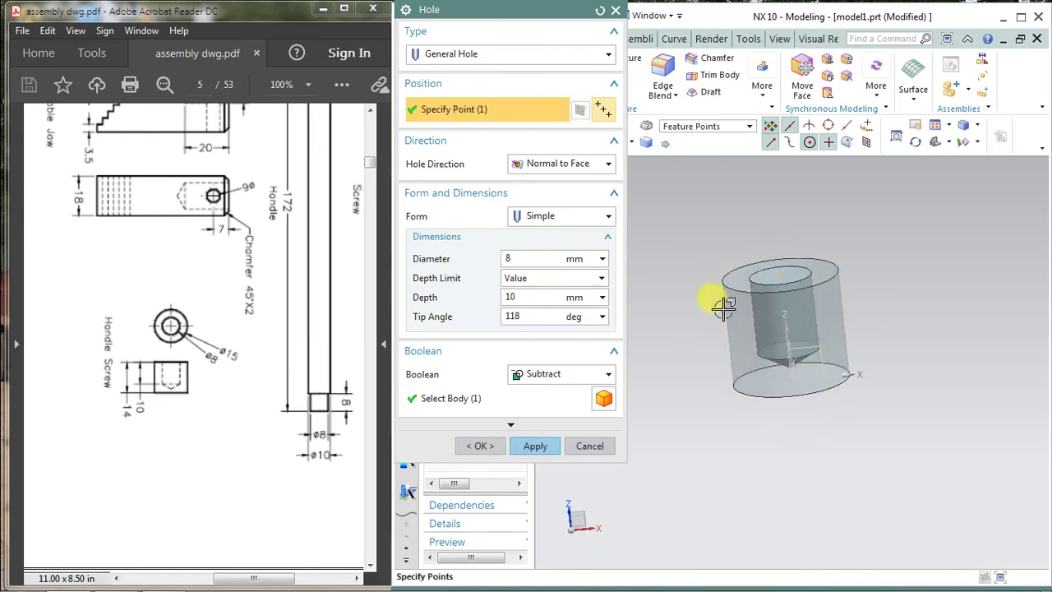
{"action": "mouse_move", "coordinate": [710, 299]}
{"action": "middle_mouse_down"}
{"action": "mouse_move", "coordinate": [705, 277]}
{"action": "mouse_move", "coordinate": [698, 288]}
{"action": "middle_mouse_up"}
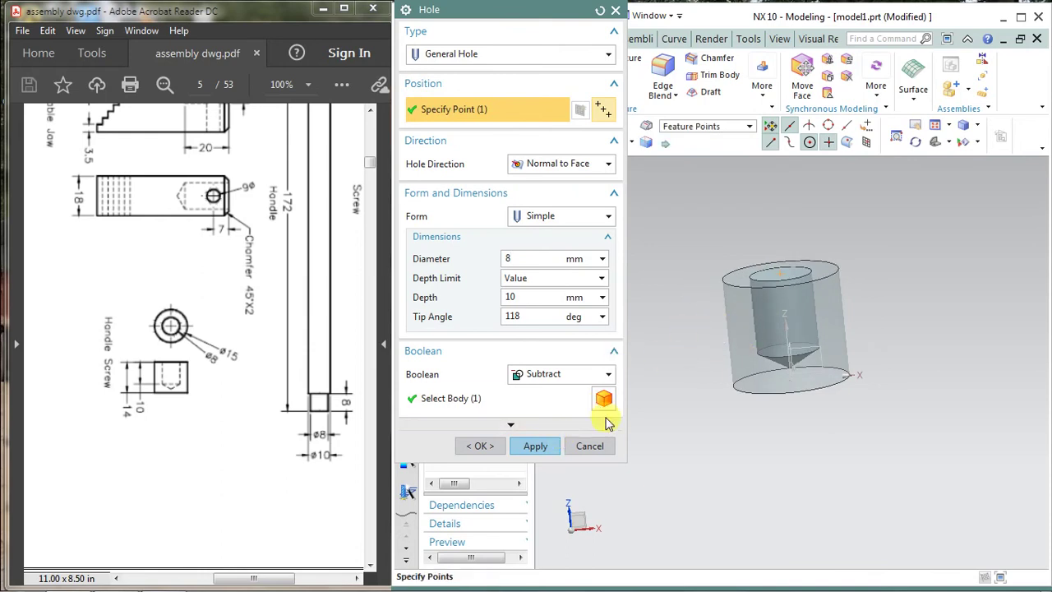
{"action": "left_click", "coordinate": [540, 447]}
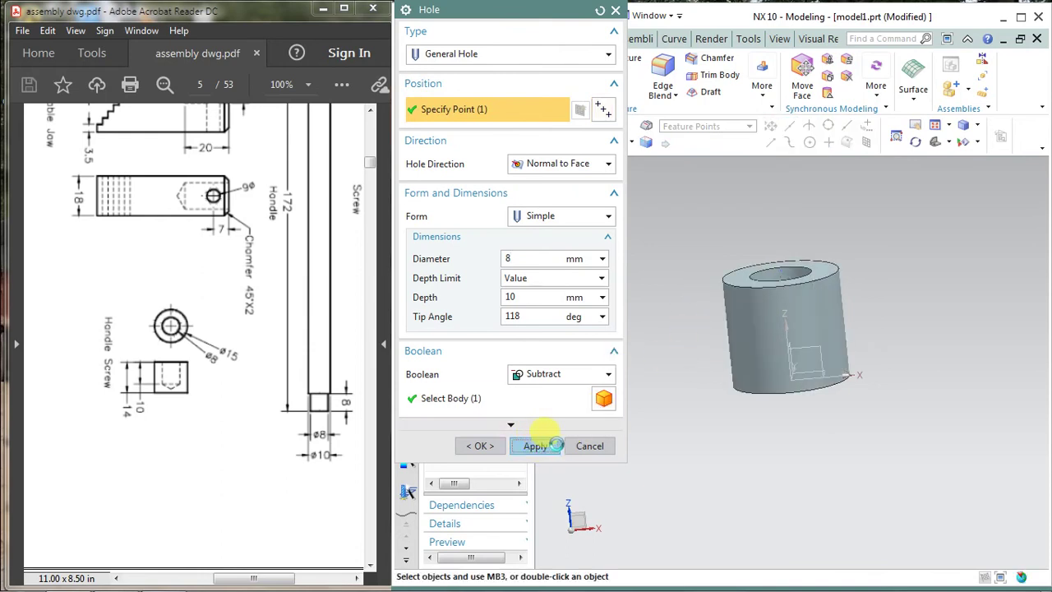
{"action": "left_click", "coordinate": [583, 452]}
Assign a bright cyan face color from the Vibrant palette to the extruded cylinder feature.
{"action": "middle_click_drag", "start_coordinate": [688, 348], "coordinate": [665, 364]}
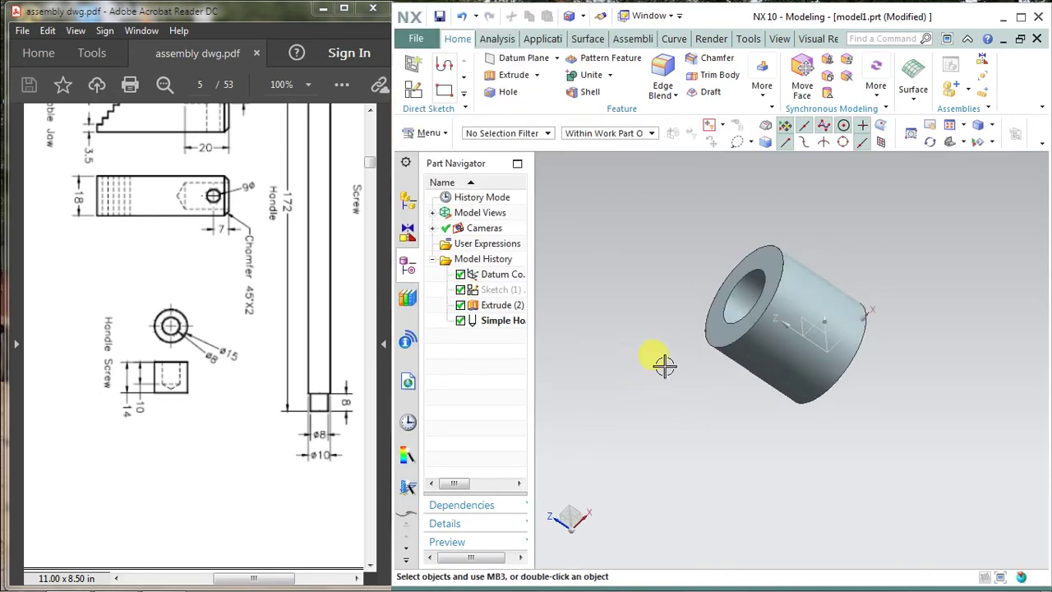
{"action": "left_click", "coordinate": [782, 364]}
{"action": "right_click", "coordinate": [782, 364]}
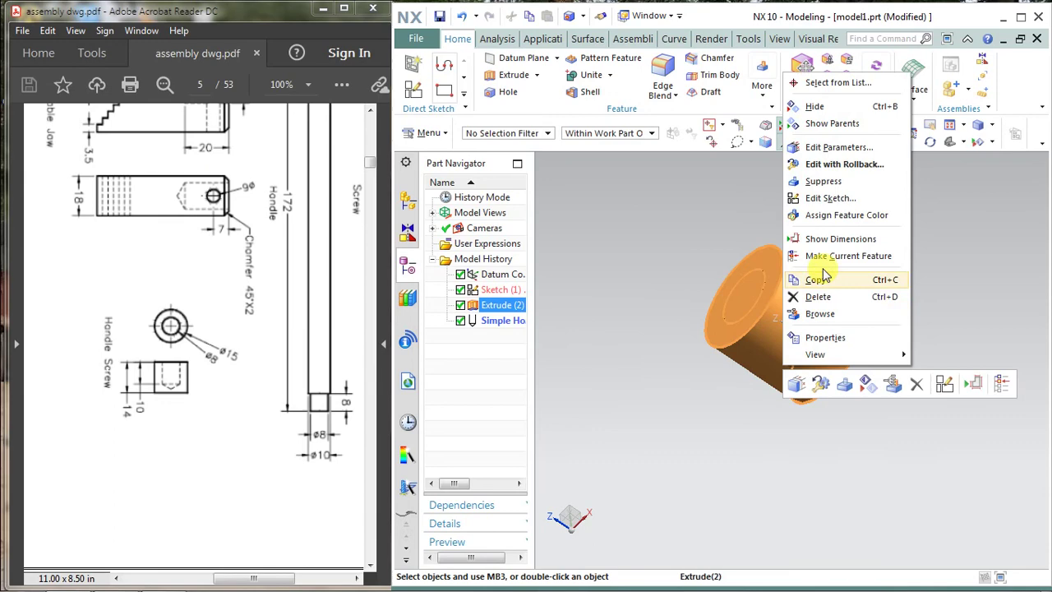
{"action": "left_click", "coordinate": [804, 206]}
{"action": "left_click", "coordinate": [454, 133]}
{"action": "left_click", "coordinate": [567, 149]}
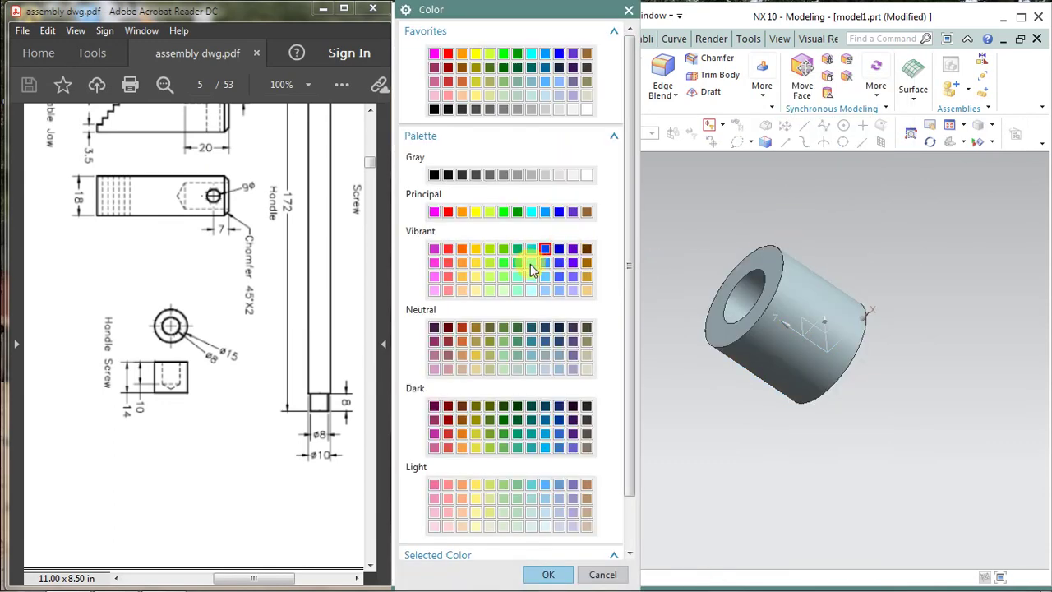
{"action": "left_click", "coordinate": [545, 262]}
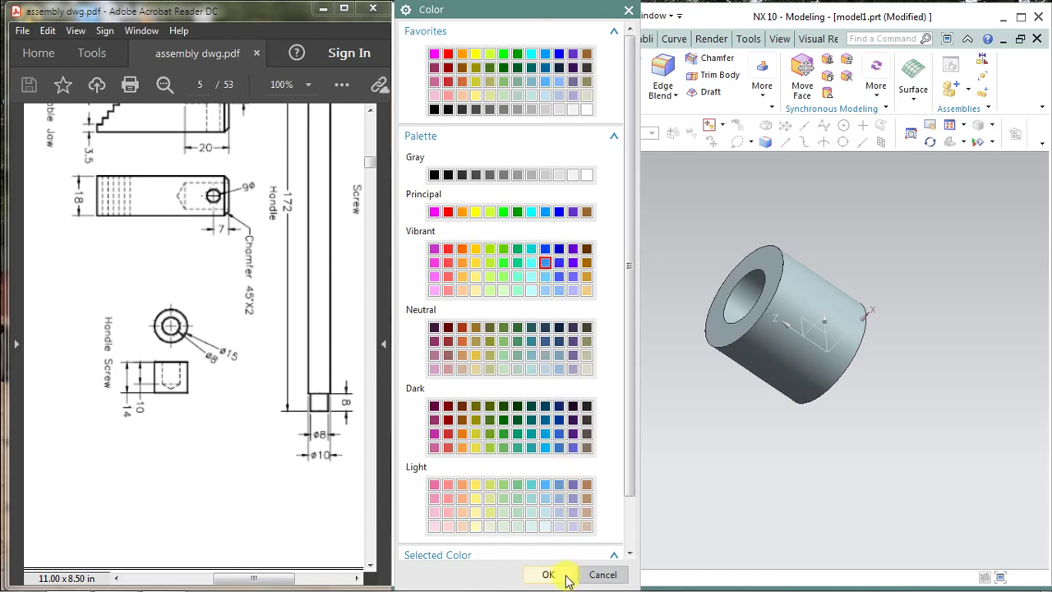
{"action": "left_click", "coordinate": [531, 262]}
{"action": "left_click", "coordinate": [548, 572]}
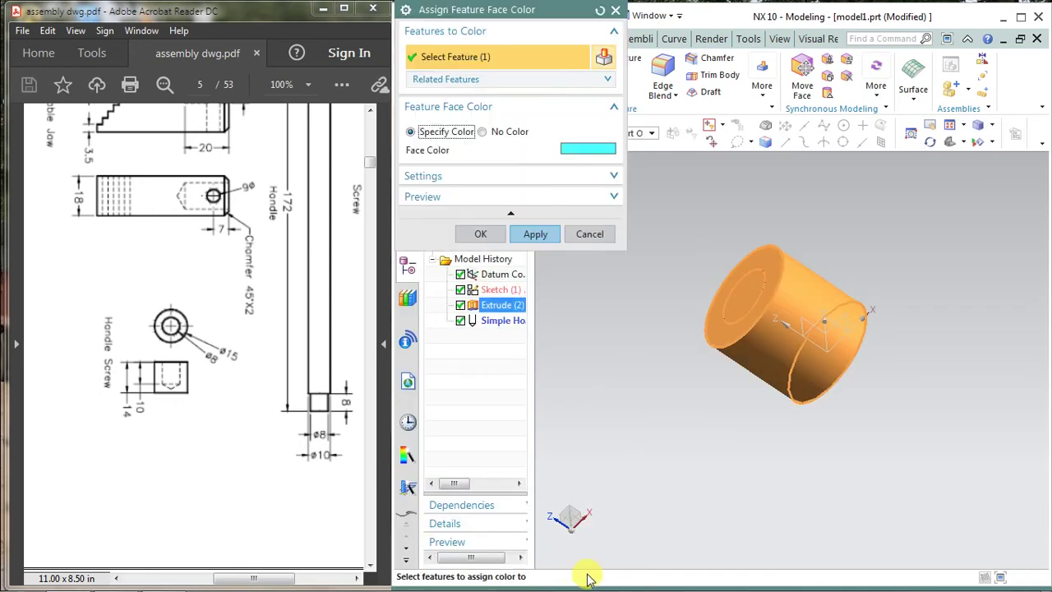
{"action": "left_click", "coordinate": [536, 234]}
{"action": "left_click", "coordinate": [589, 234]}
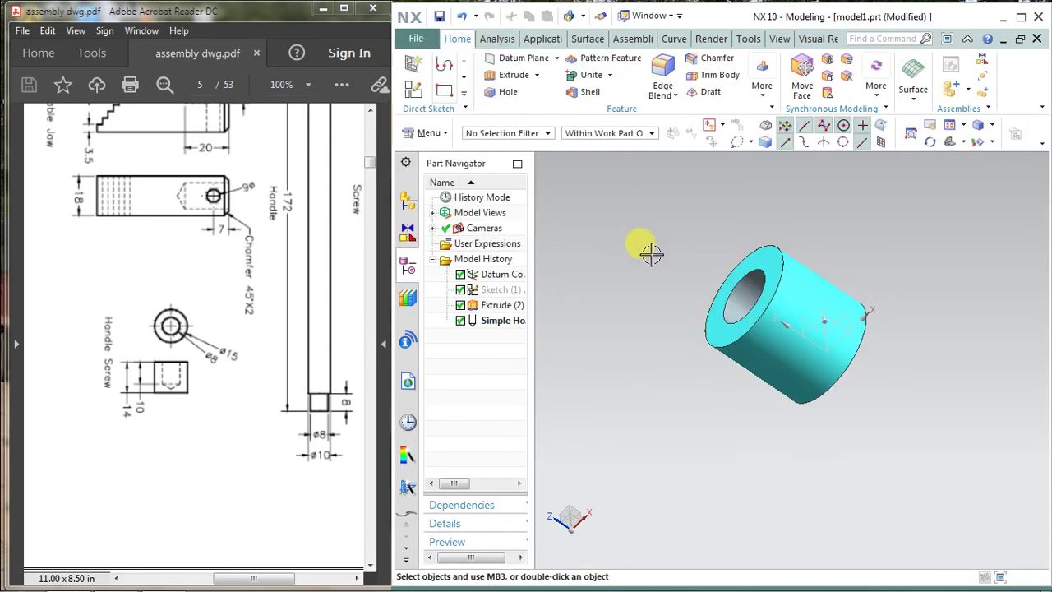
Save the part as Handle Screw in the Pipe vice assembly folder.
{"action": "middle_click_drag", "start_coordinate": [653, 254], "coordinate": [698, 292]}
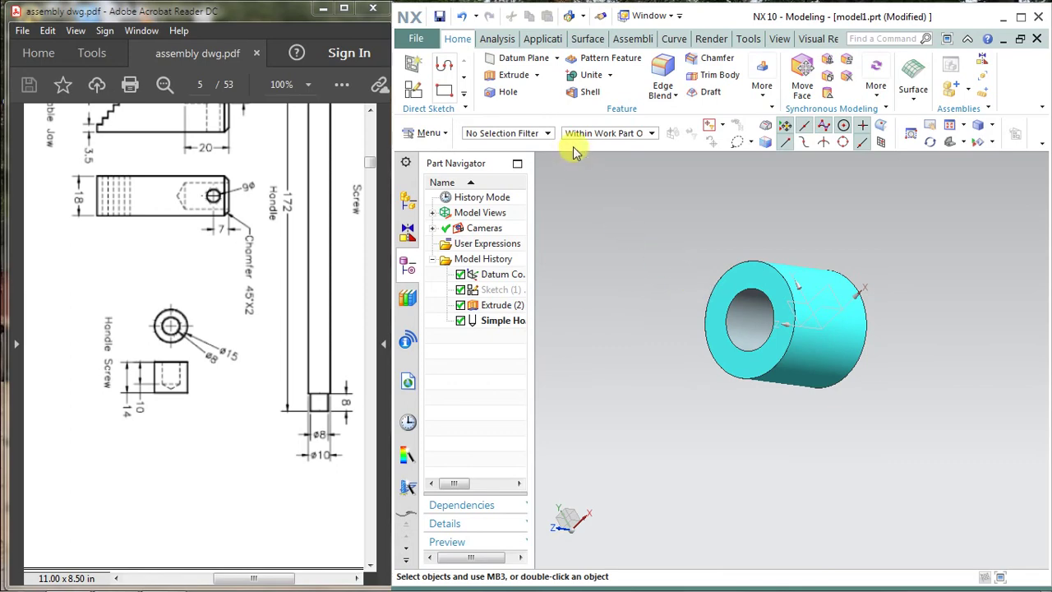
{"action": "key", "text": "ctrl+s"}
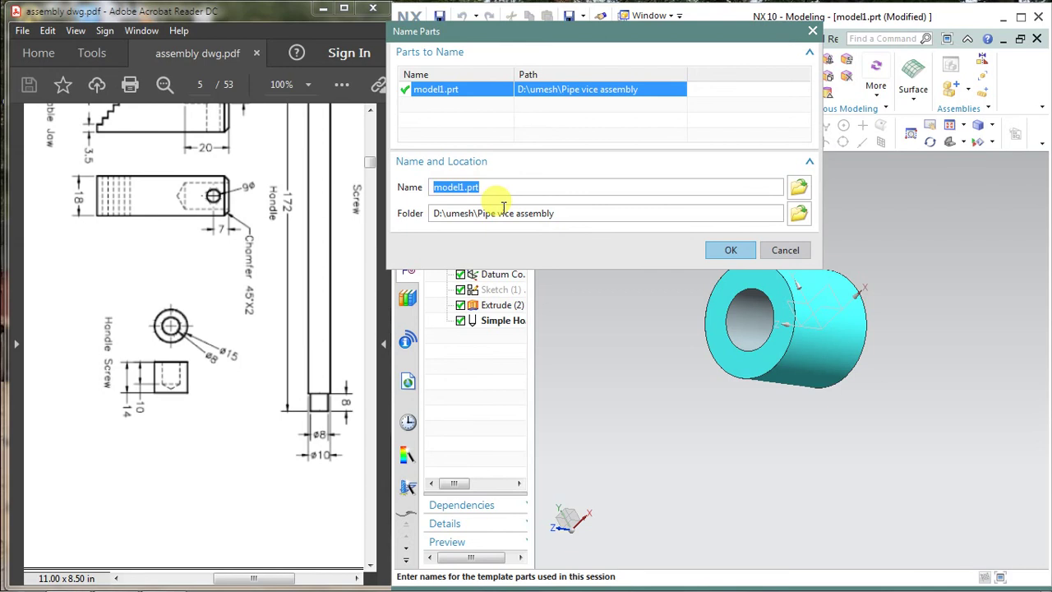
{"action": "type", "text": "Handle Screw"}
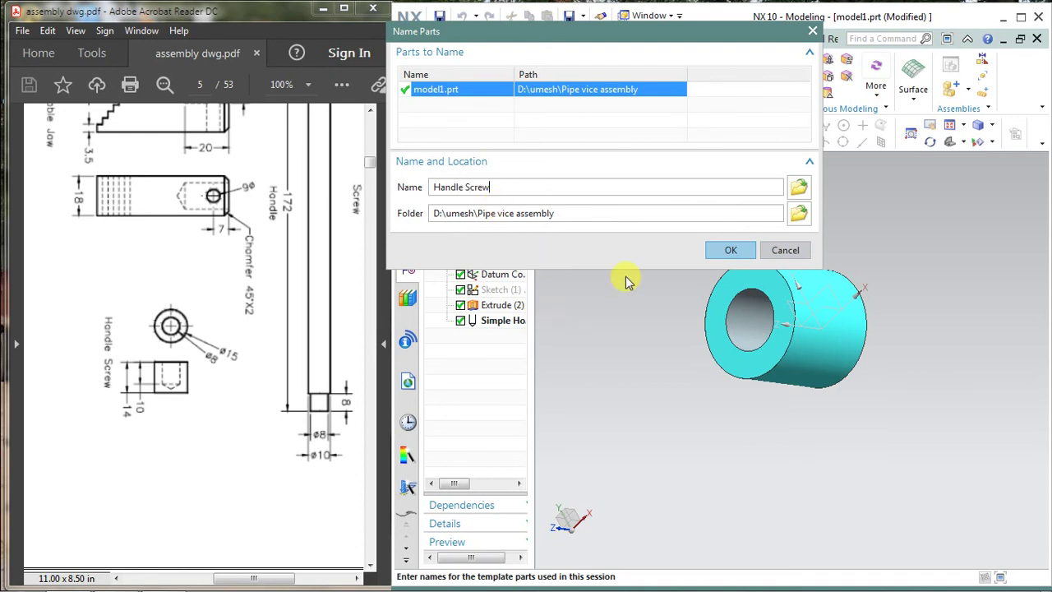
{"action": "left_click", "coordinate": [727, 250]}
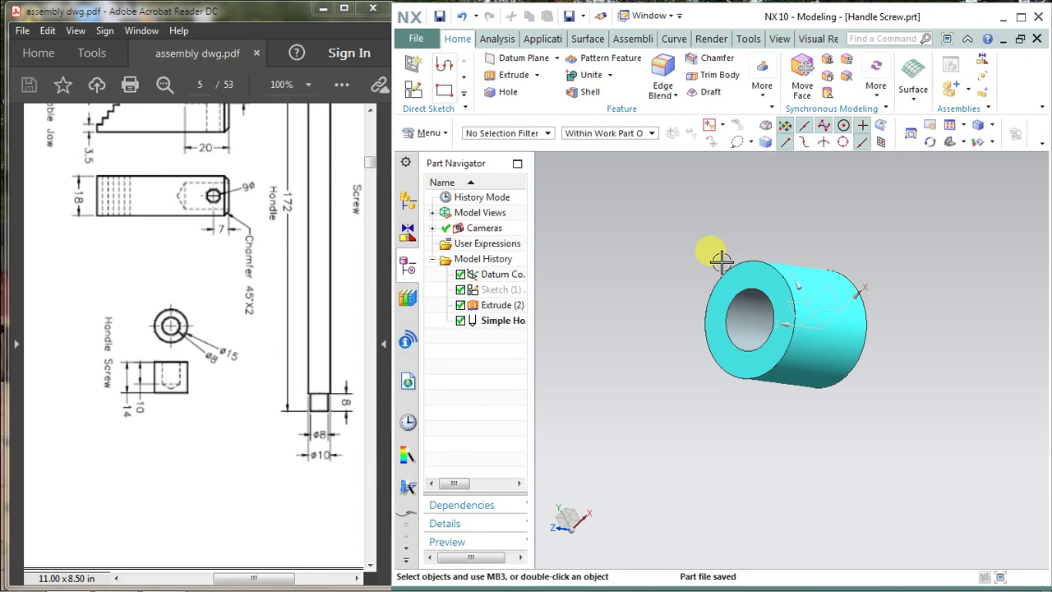
Turn on True Shading for the part and look at it upright from close up.
{"action": "middle_click_drag", "start_coordinate": [688, 340], "coordinate": [653, 266]}
{"action": "right_click", "coordinate": [658, 273]}
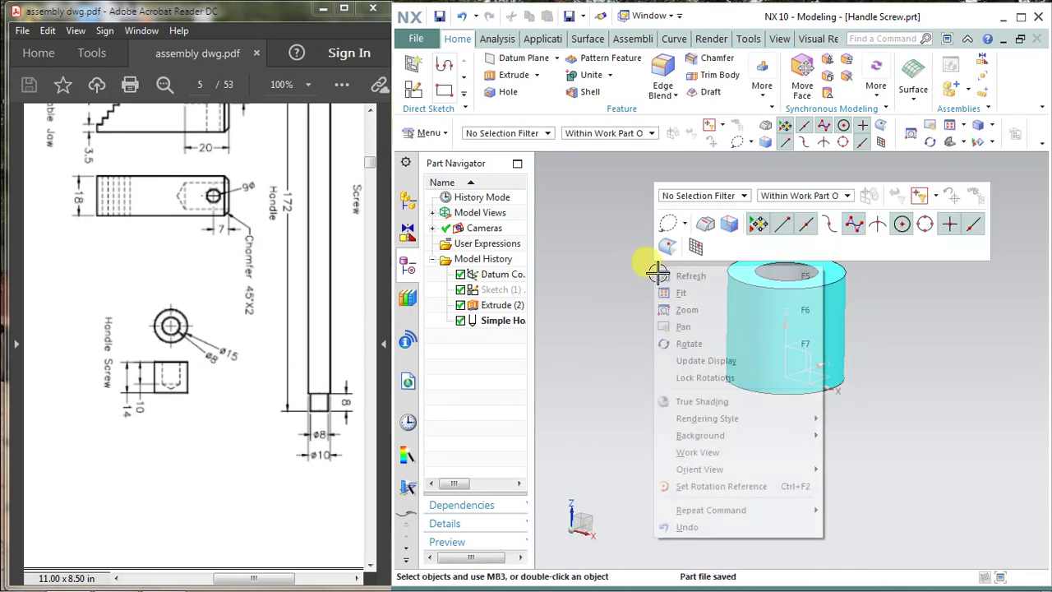
{"action": "left_click", "coordinate": [687, 402]}
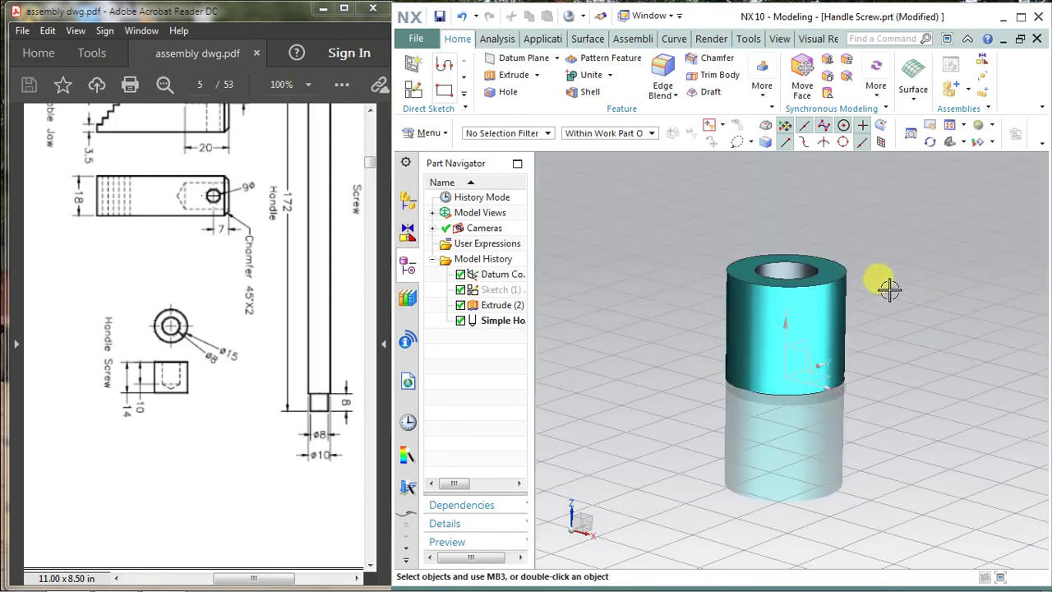
{"action": "mouse_move", "coordinate": [889, 289]}
{"action": "middle_mouse_down"}
{"action": "mouse_move", "coordinate": [819, 299]}
{"action": "mouse_move", "coordinate": [883, 287]}
{"action": "middle_mouse_up"}
{"action": "scroll", "coordinate": [806, 301], "scroll_direction": "up", "scroll_amount": 2}
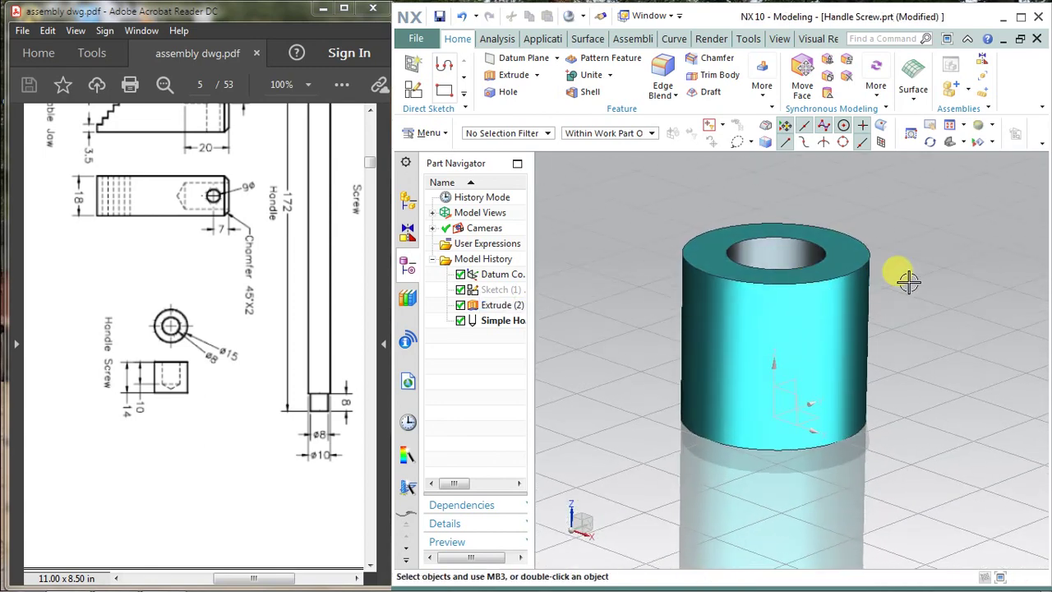